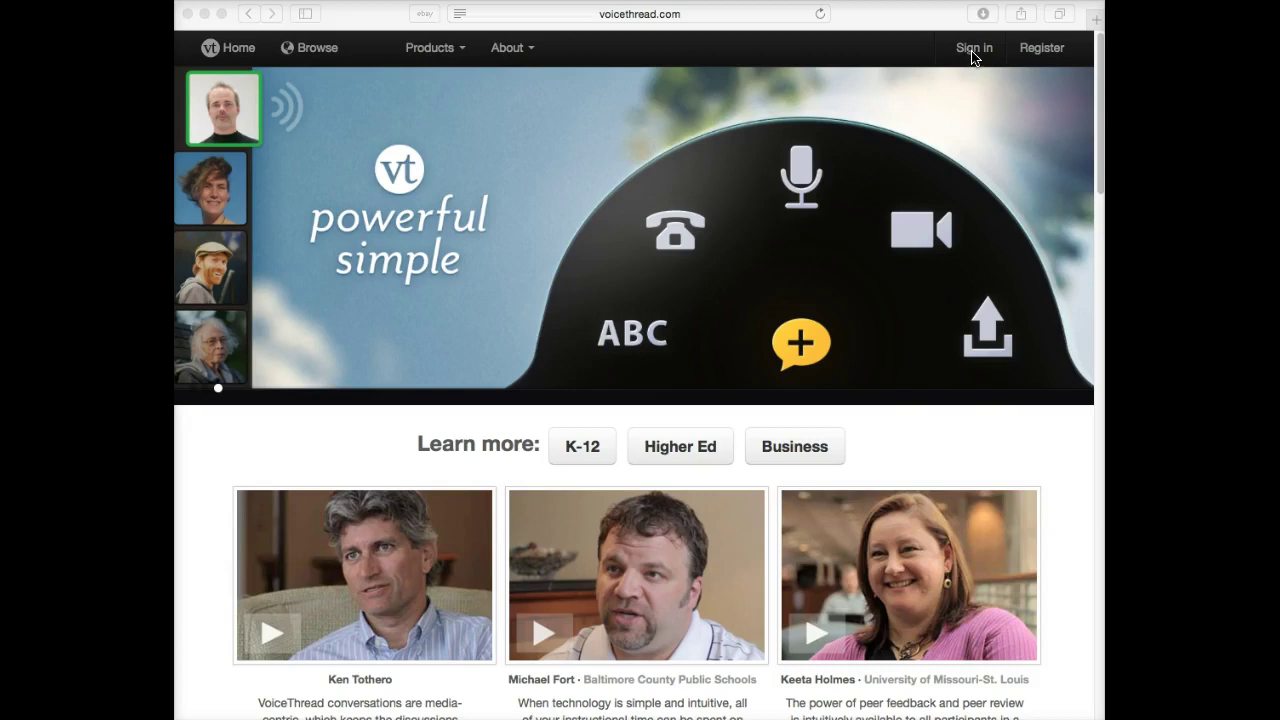
Step: Sign in to VoiceThread with the account credentials already filled in
click(975, 54)
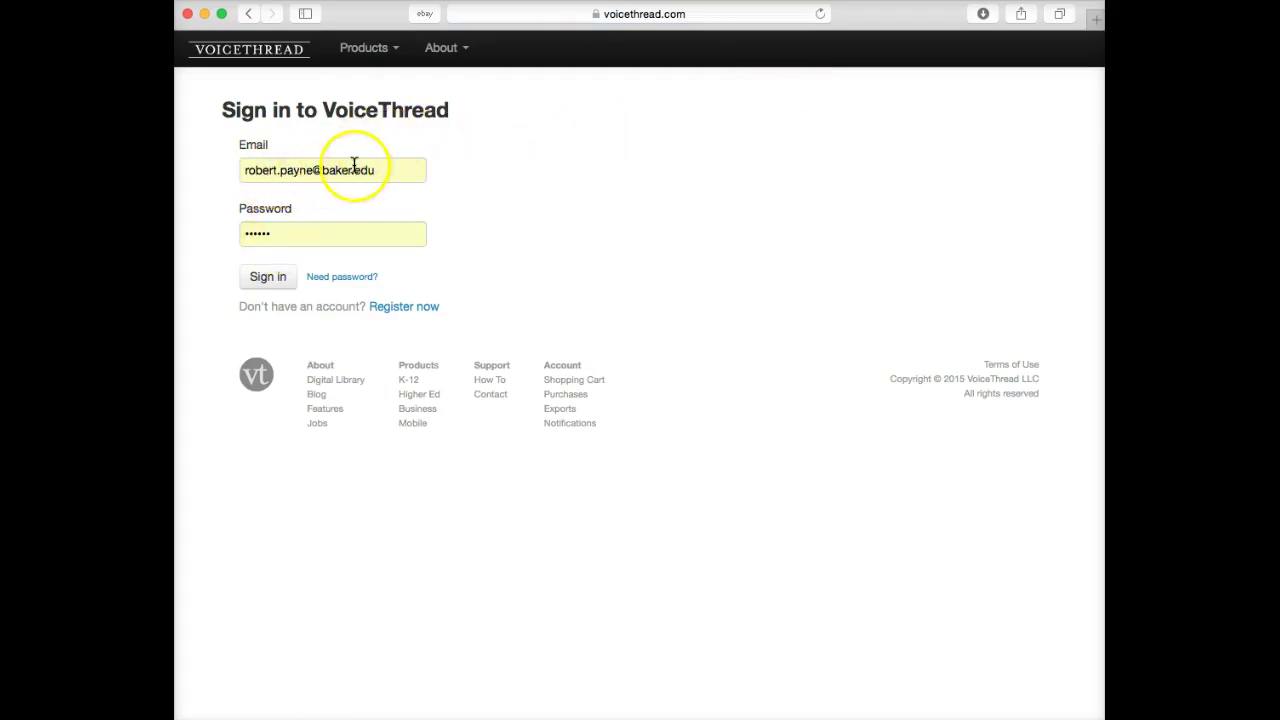
click(273, 287)
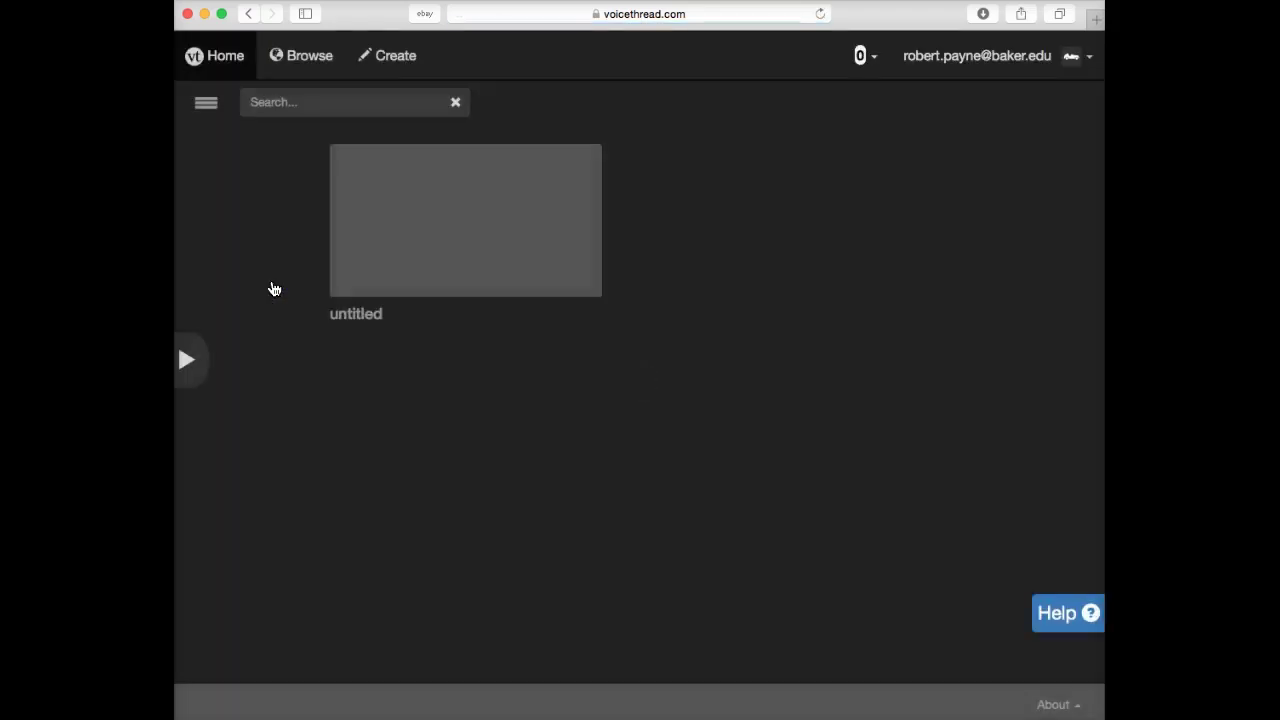
click(560, 361)
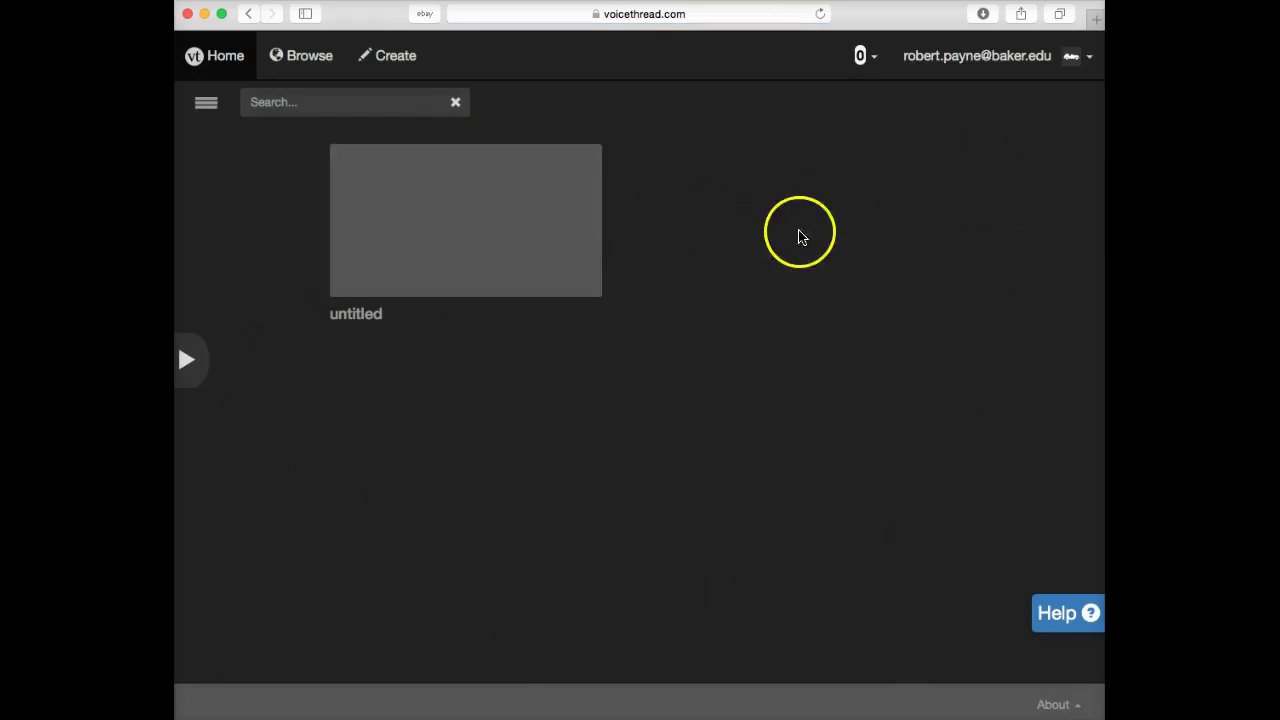
Step: Delete the untitled VoiceThread from the home page and confirm the deletion
mouse_move(377, 240)
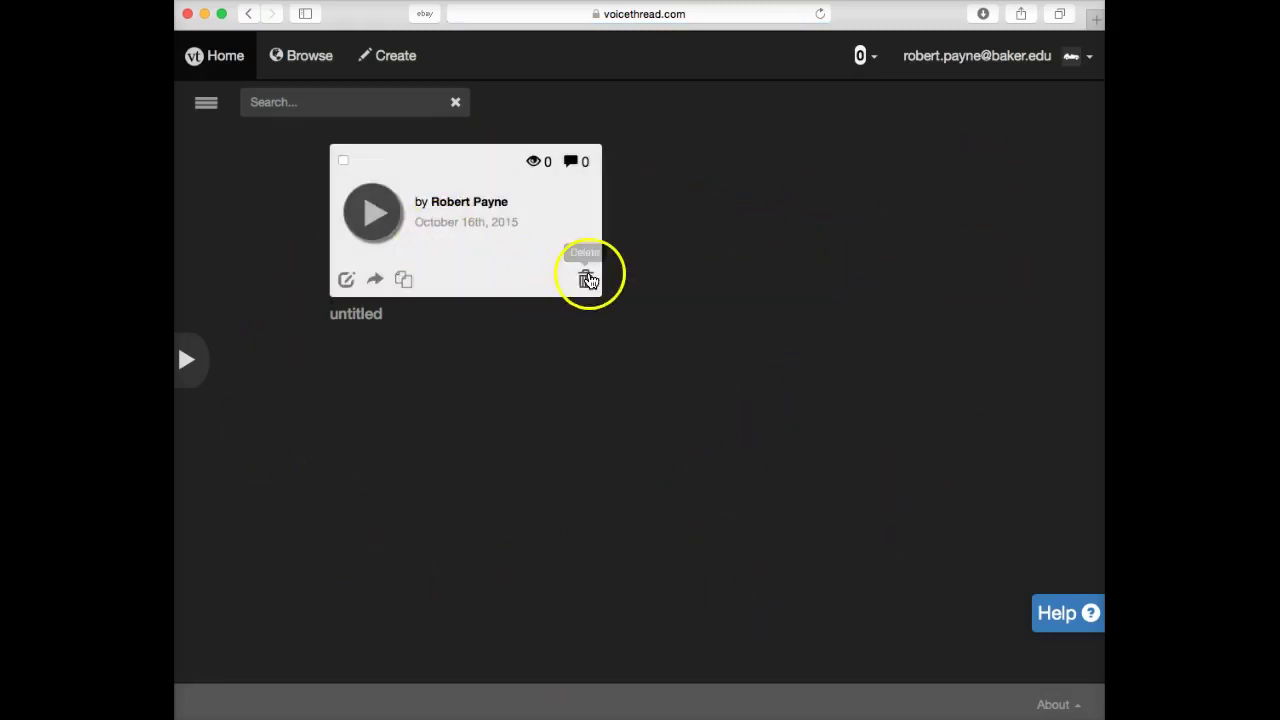
click(585, 279)
click(823, 226)
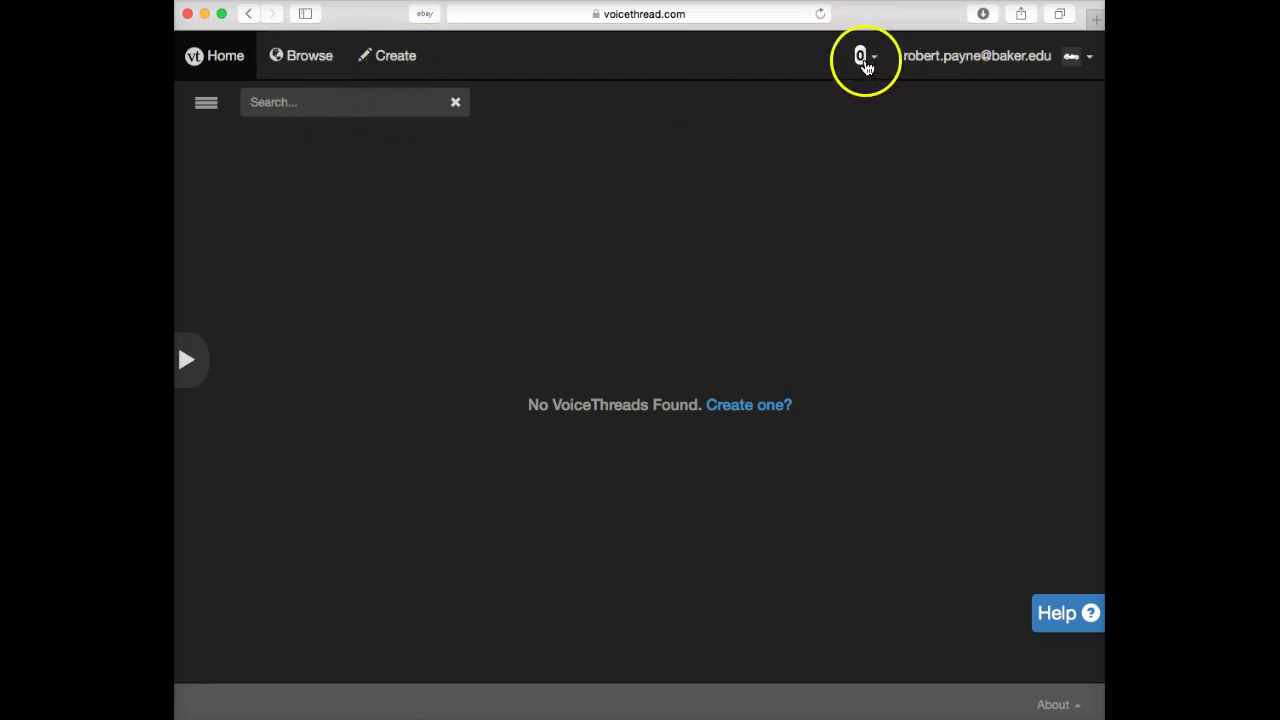
Step: Check the recent activity notifications and look over the public VoiceThreads, including Oso Pardo
click(865, 60)
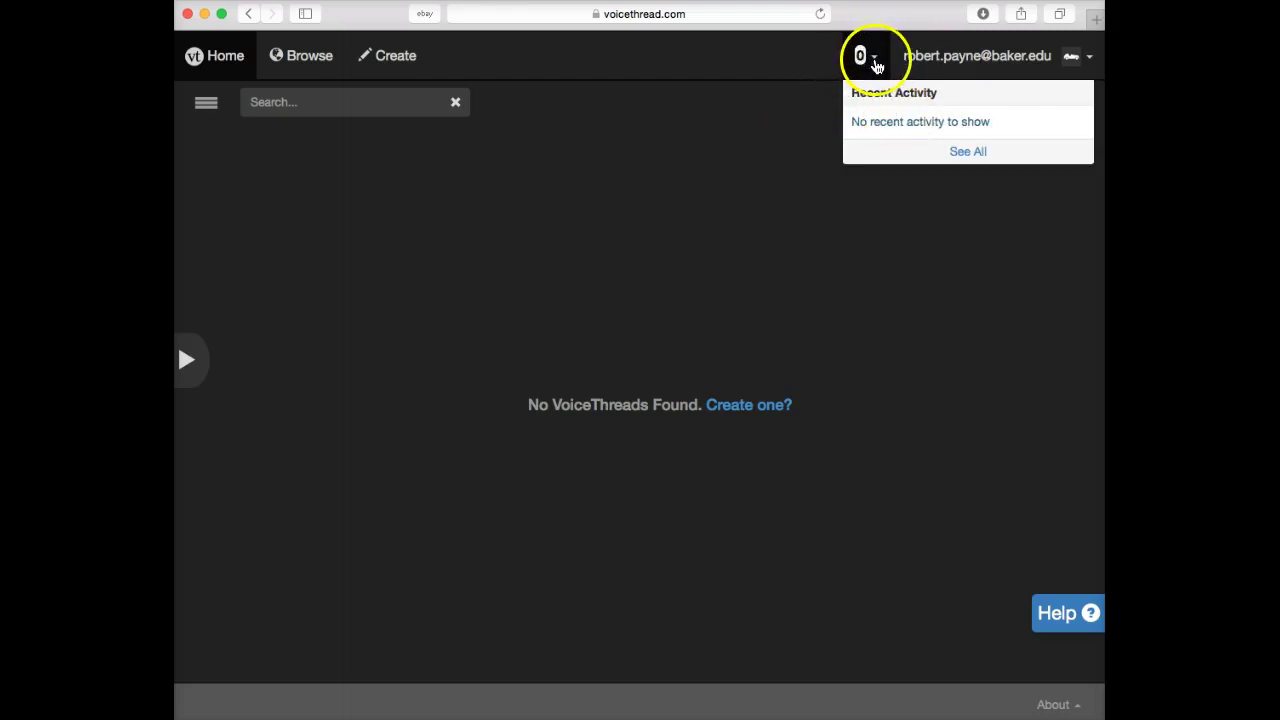
click(873, 58)
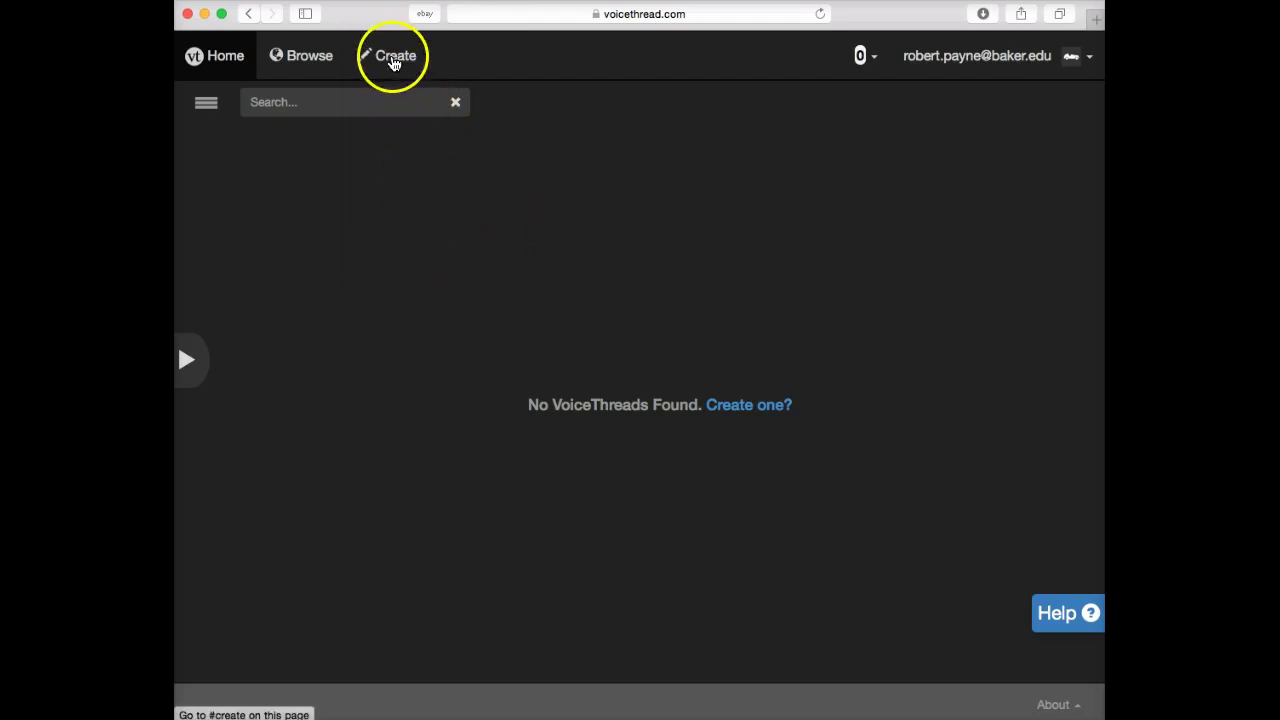
click(306, 63)
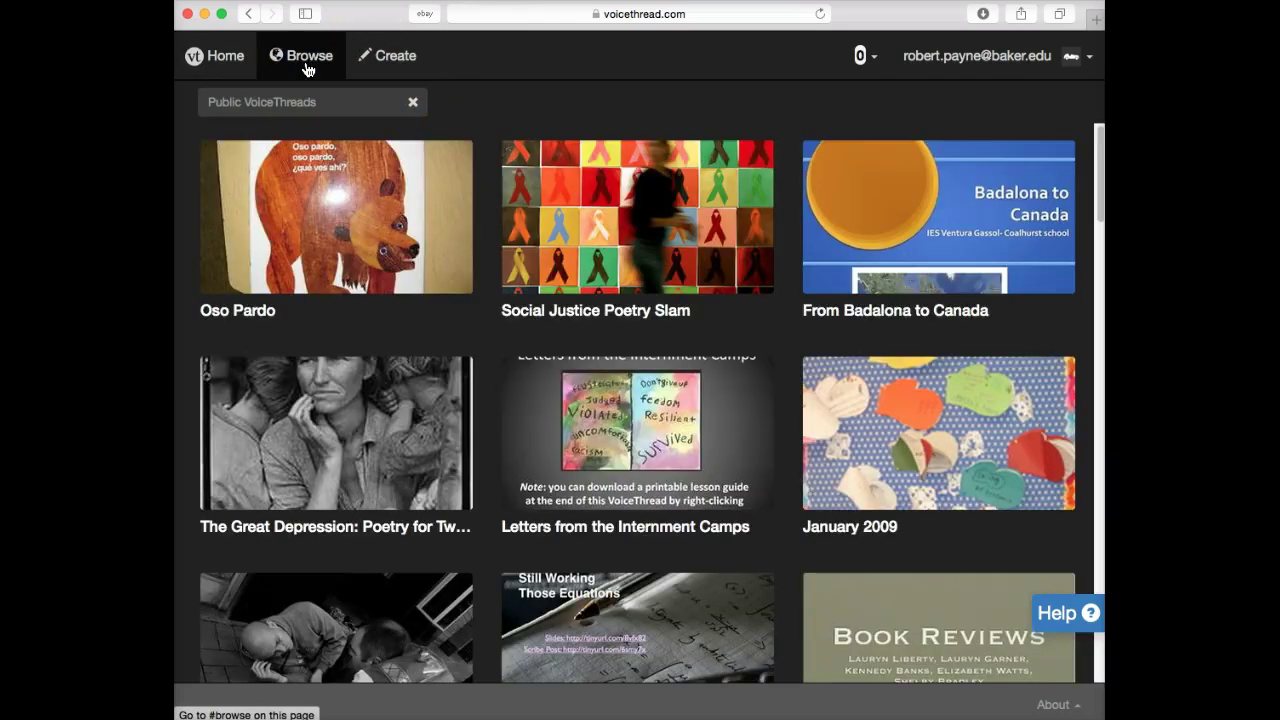
mouse_move(594, 457)
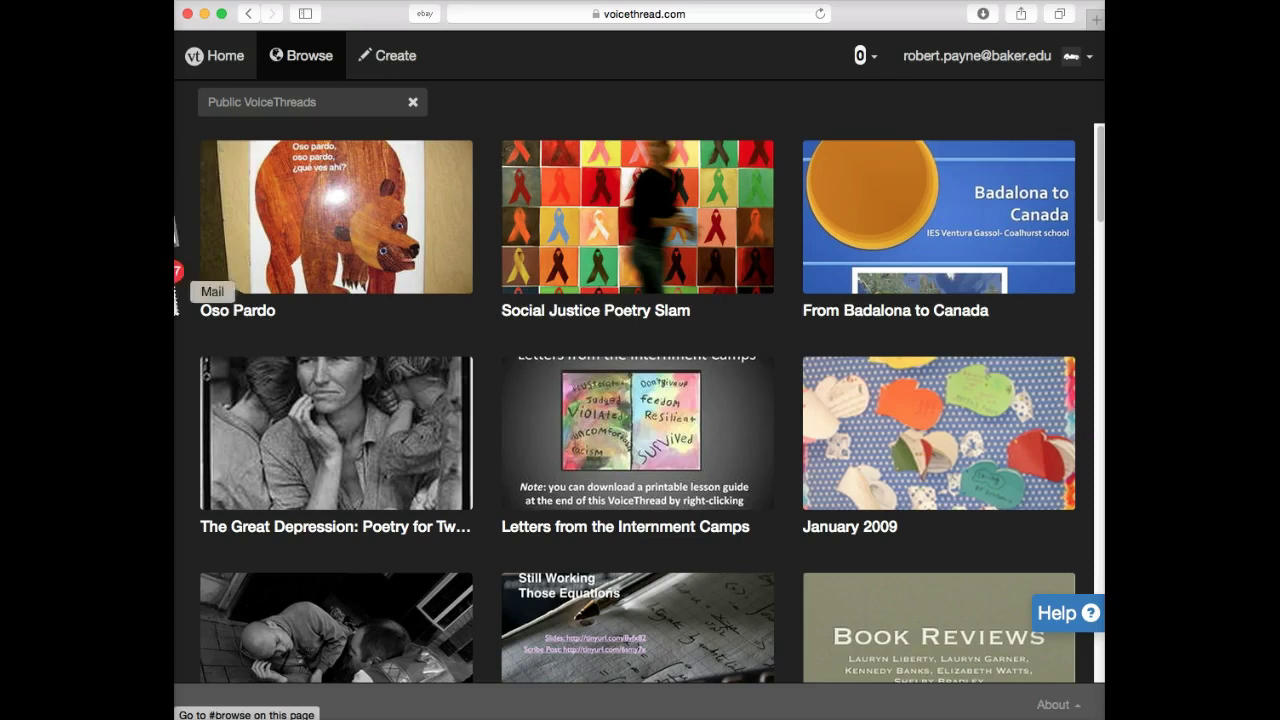
mouse_move(286, 314)
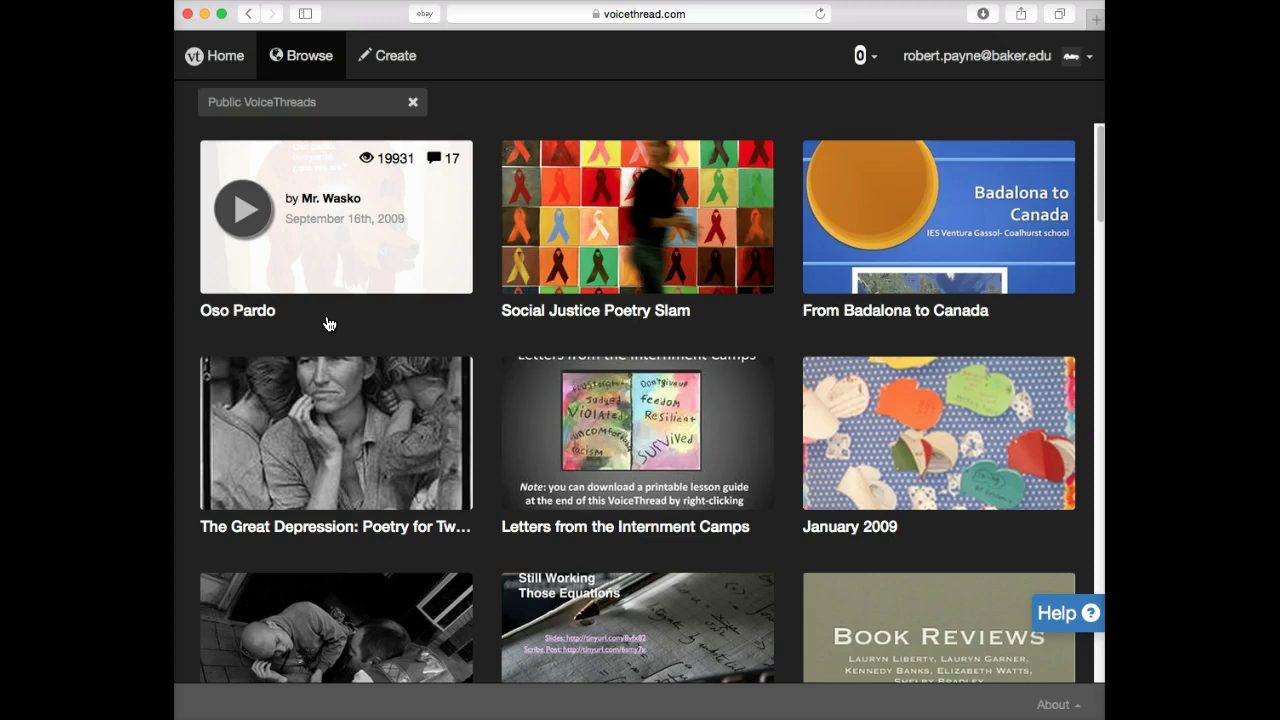
click(324, 327)
Step: Start a new VoiceThread and review the options for adding media, from computer files to webcam video
click(396, 58)
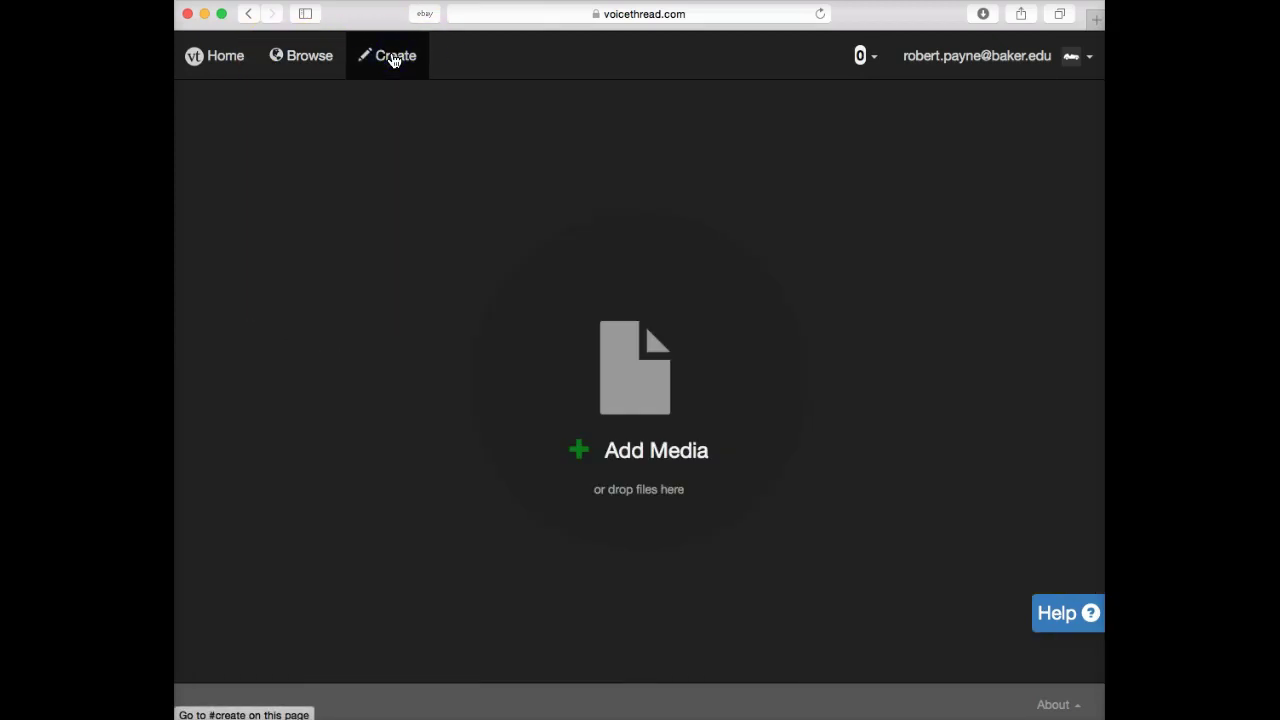
click(637, 398)
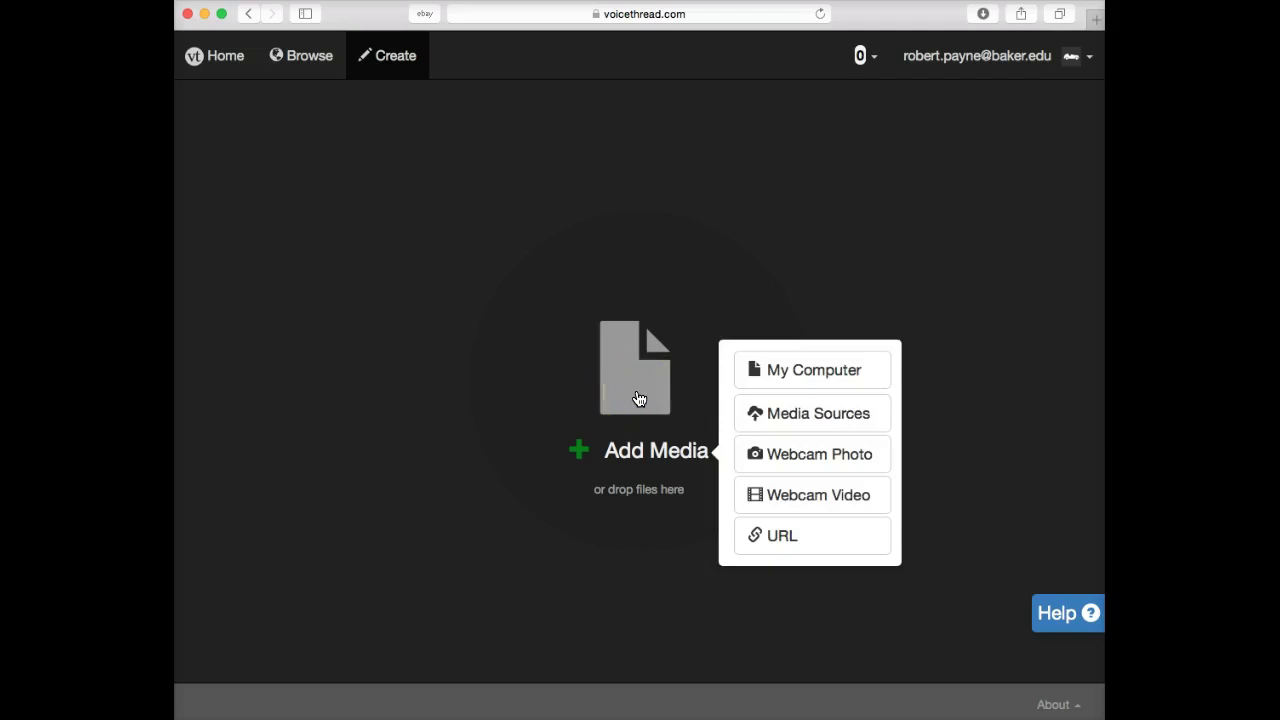
click(810, 370)
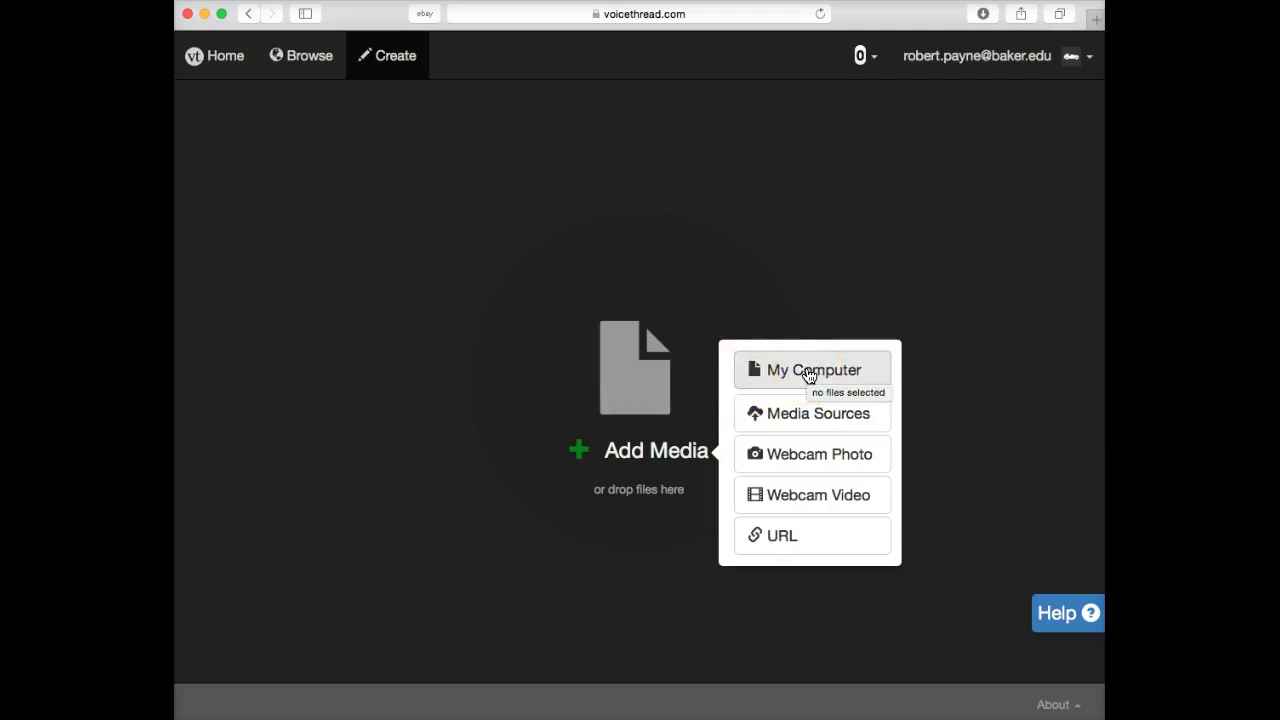
click(805, 375)
click(792, 452)
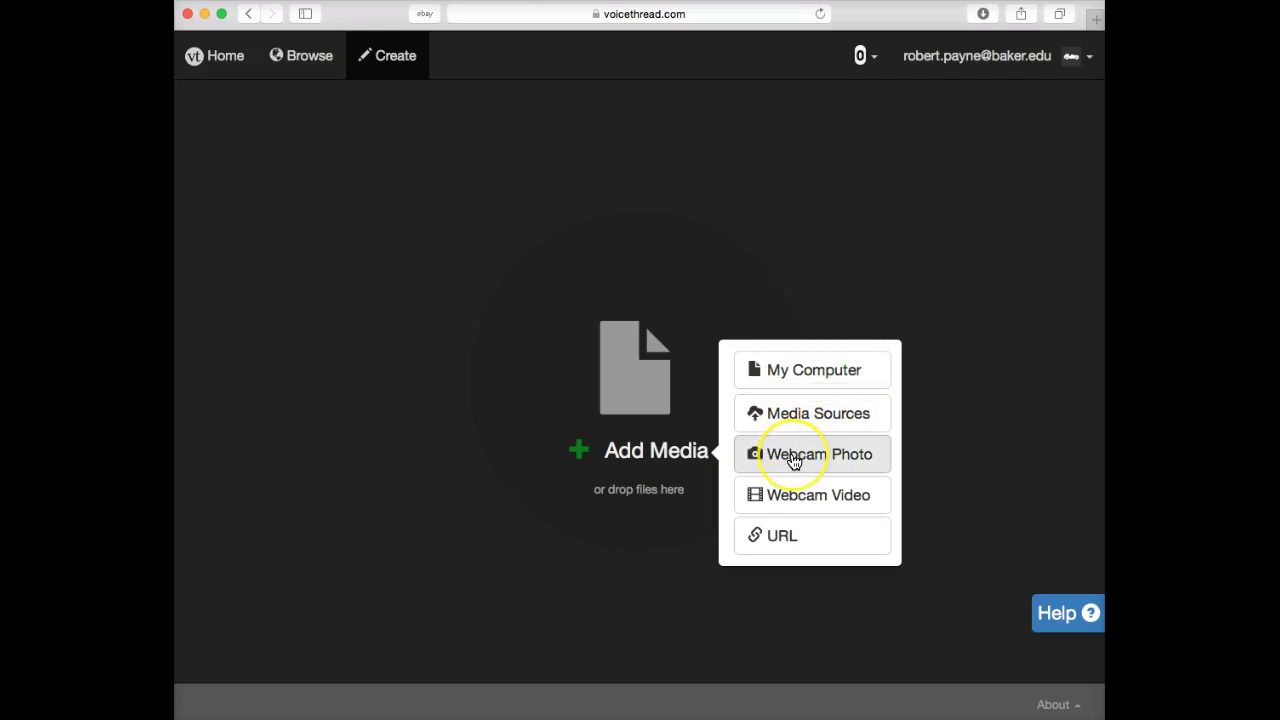
click(808, 492)
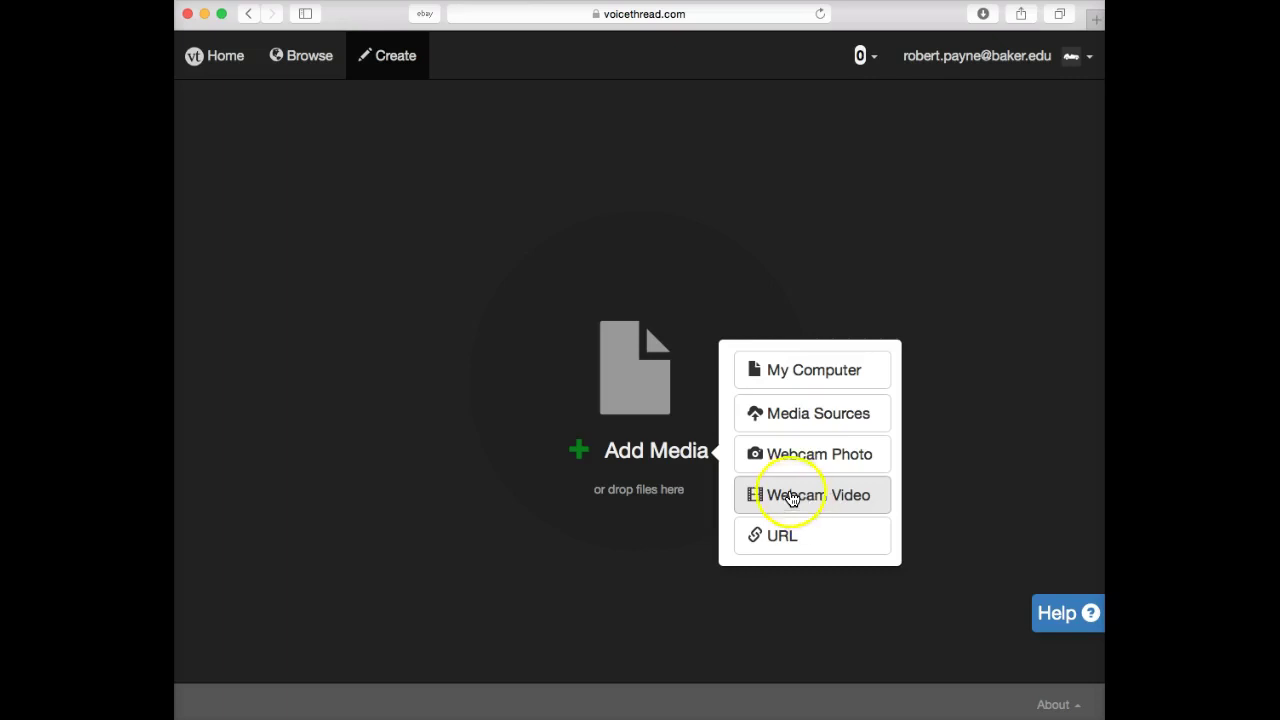
Step: Examine the available external media sources for the new VoiceThread and return to the media-adding options
click(796, 415)
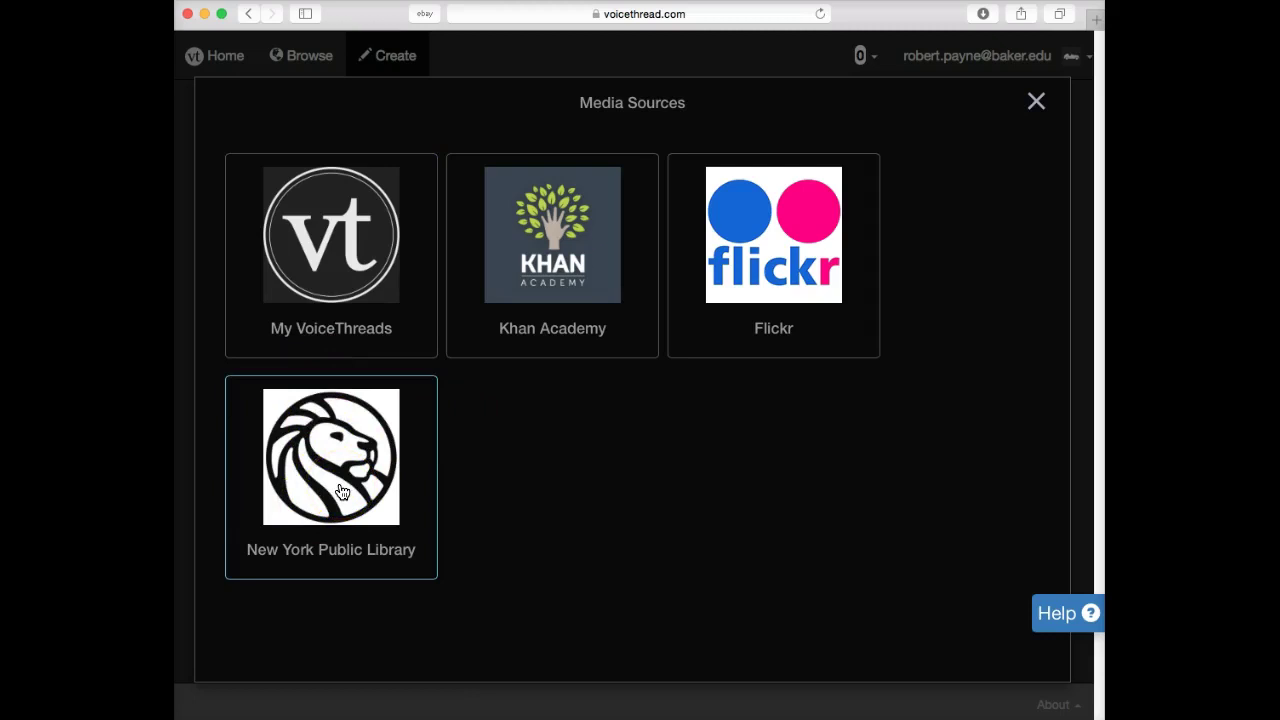
click(1026, 112)
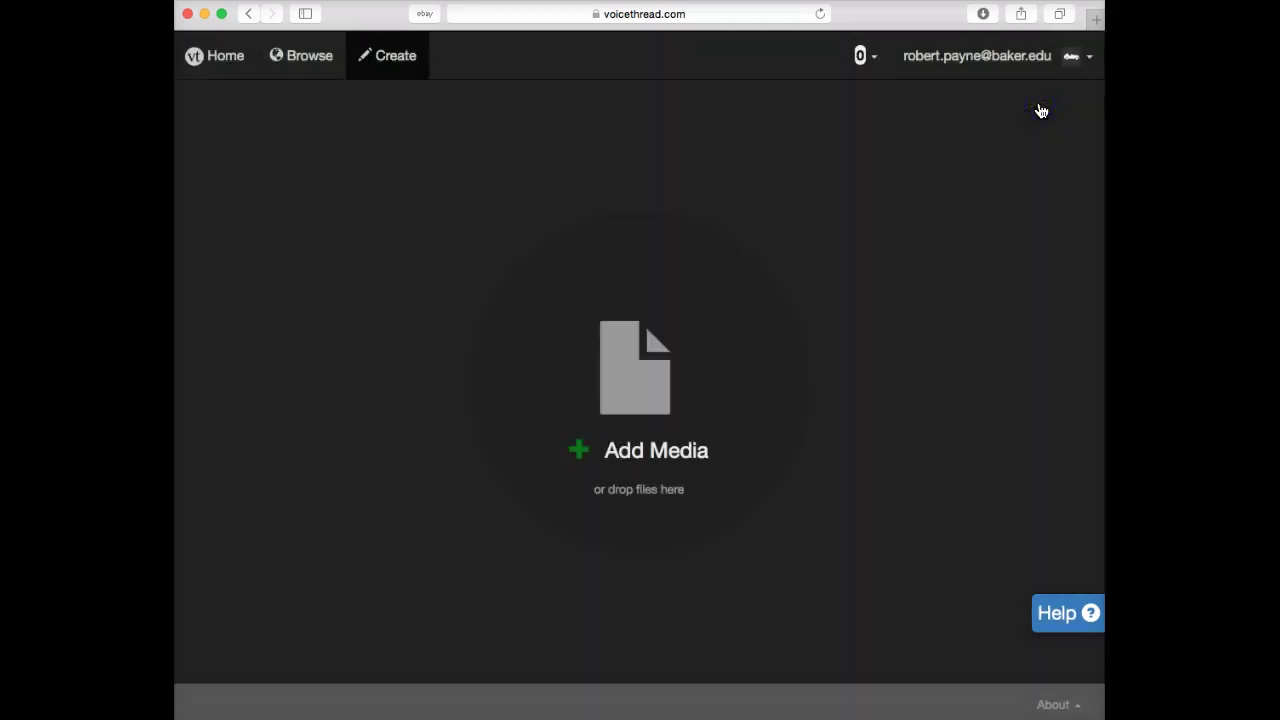
click(655, 365)
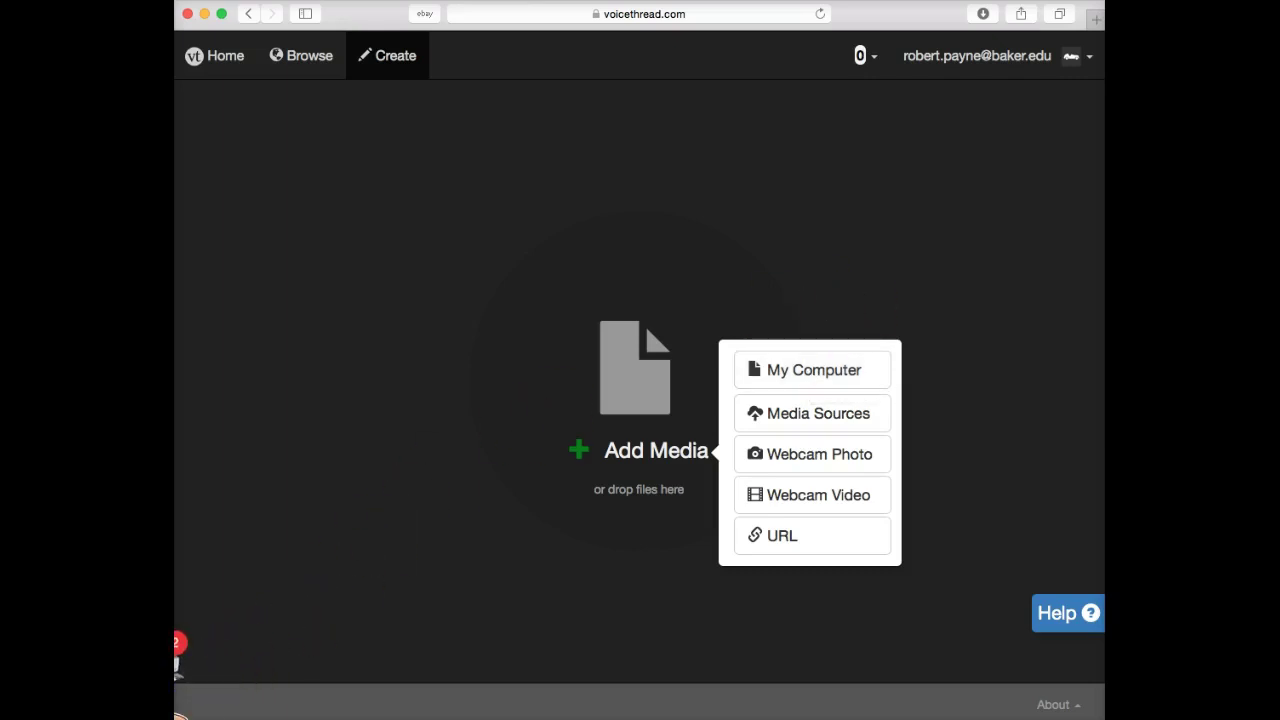
Step: Switch to PowerPoint and open the presentation E&AMonitoring.ppt from the Documents folder
click(176, 660)
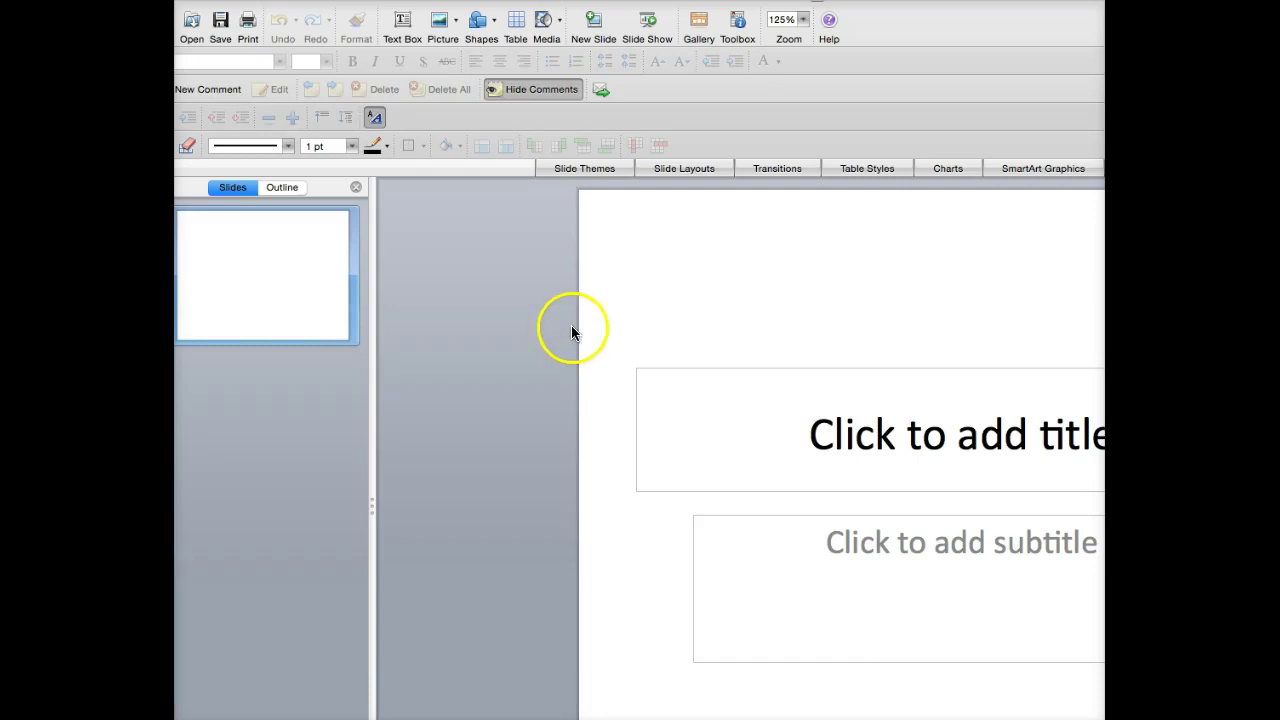
click(193, 24)
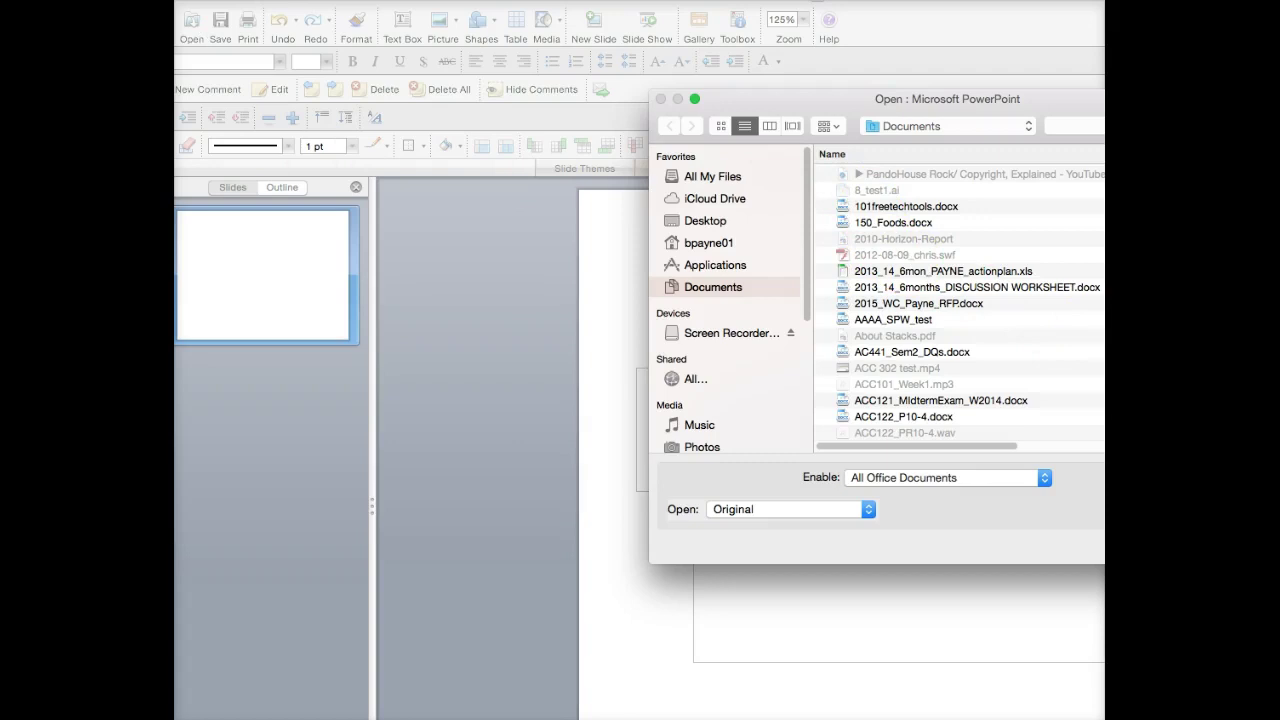
scroll(958, 300, down, 5)
scroll(958, 300, down, 10)
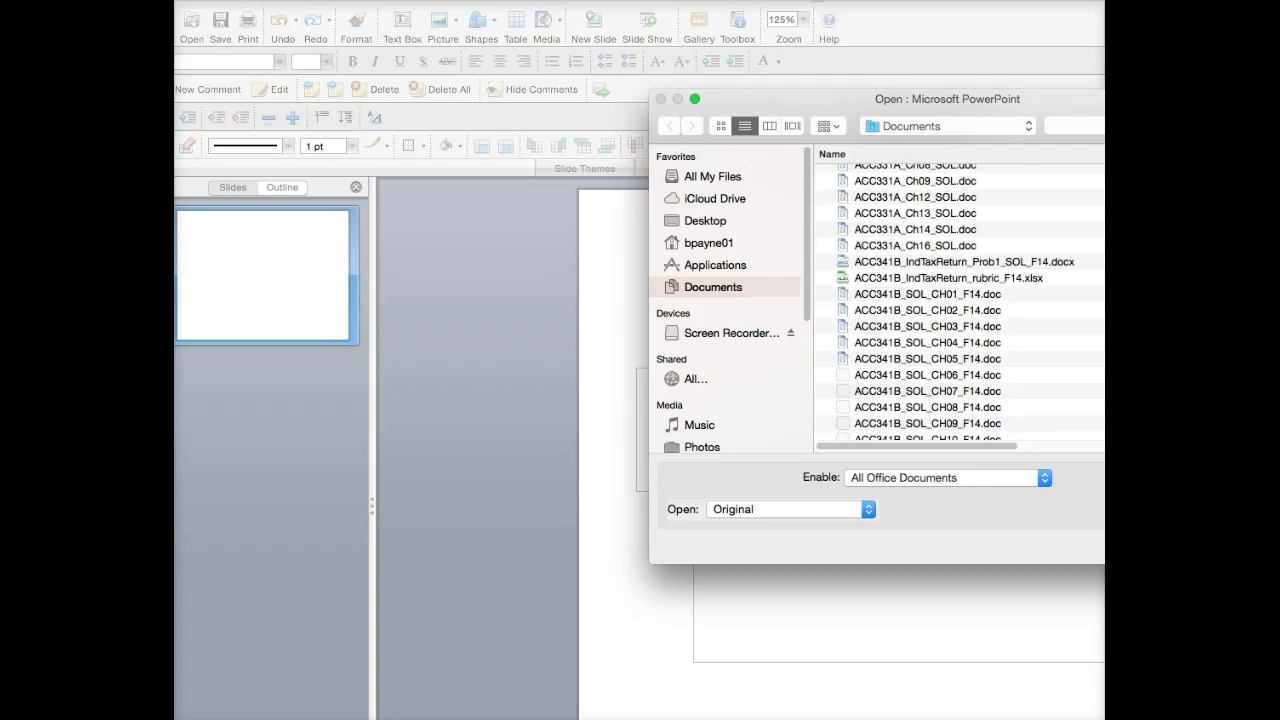
scroll(958, 300, down, 5)
scroll(958, 300, down, 10)
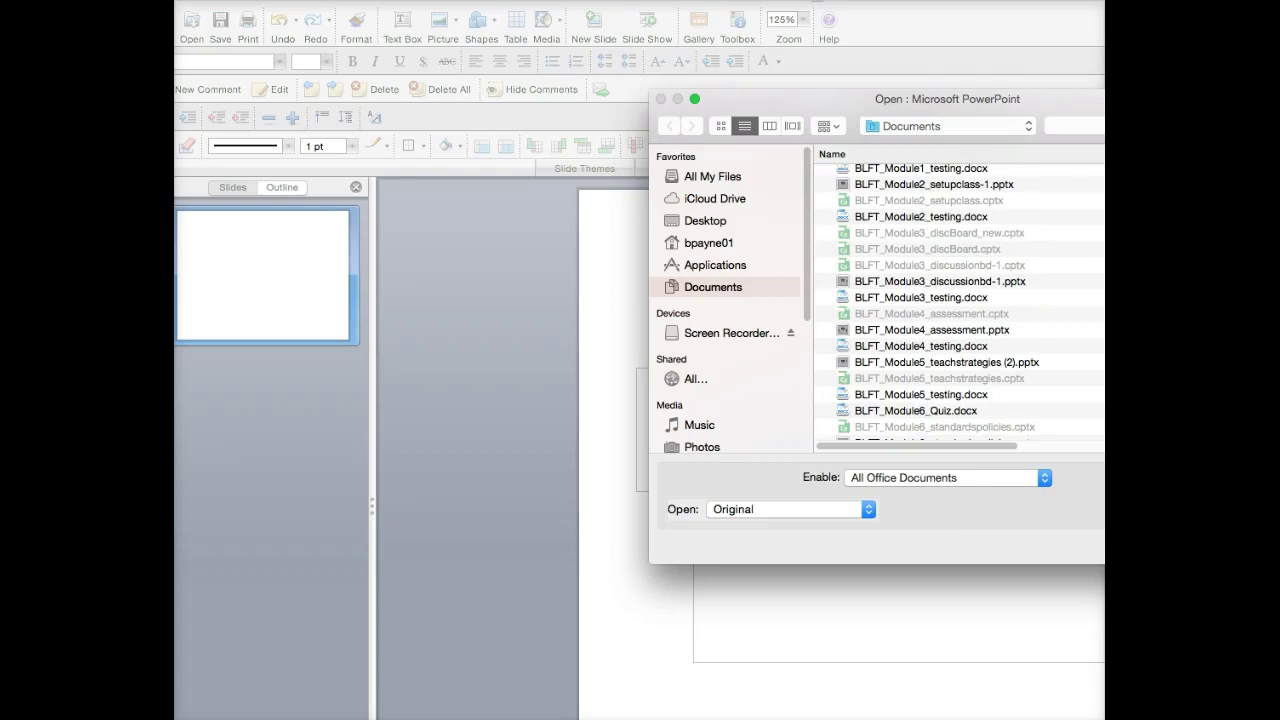
scroll(958, 300, down, 10)
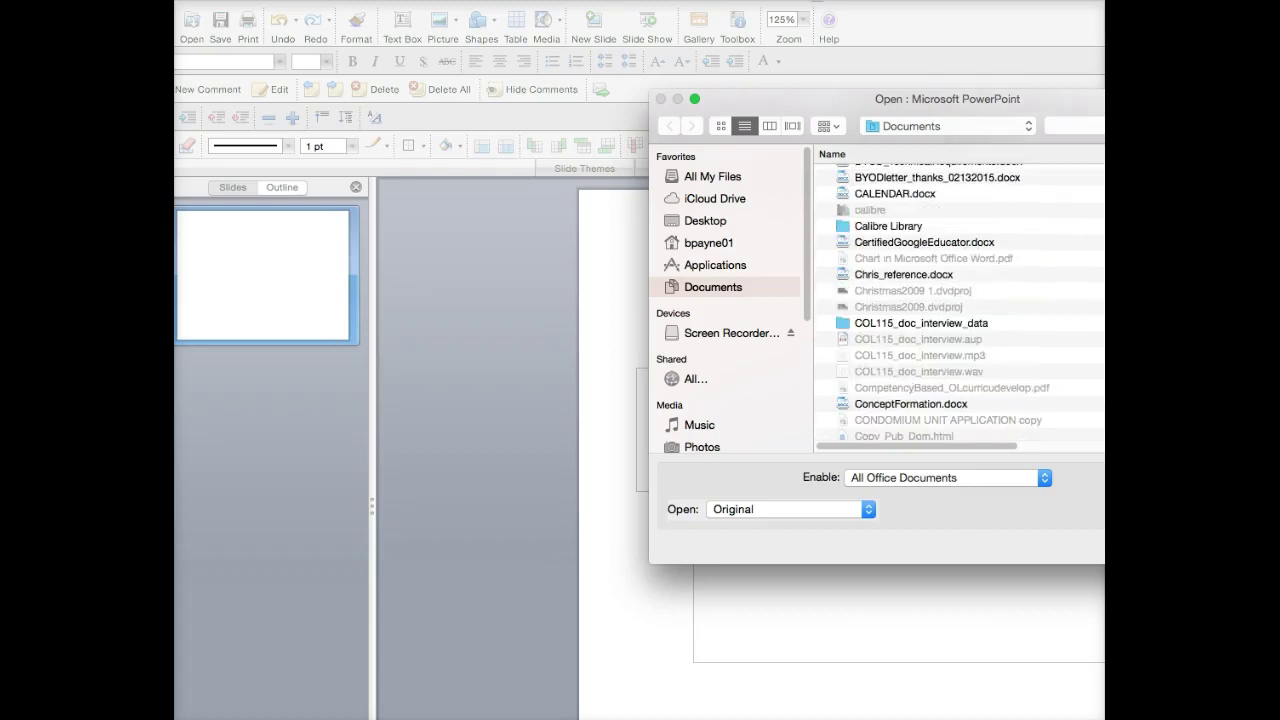
scroll(1057, 380, down, 10)
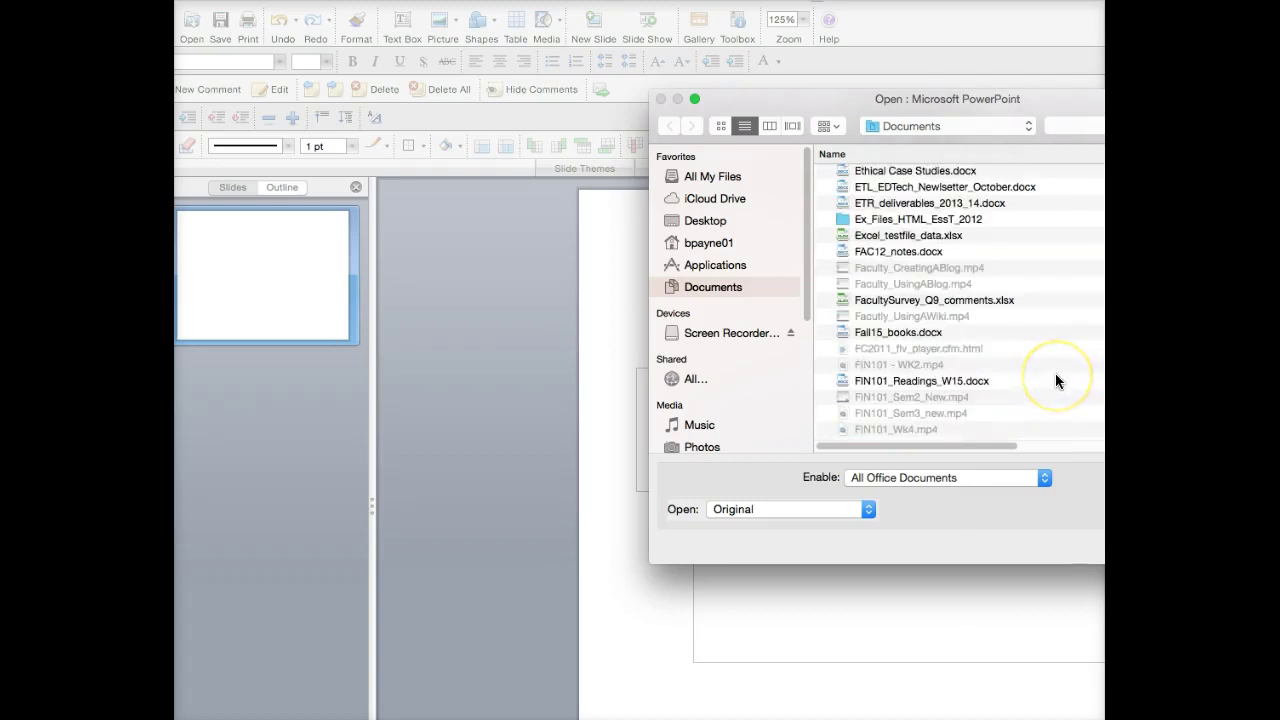
scroll(1057, 380, up, 2)
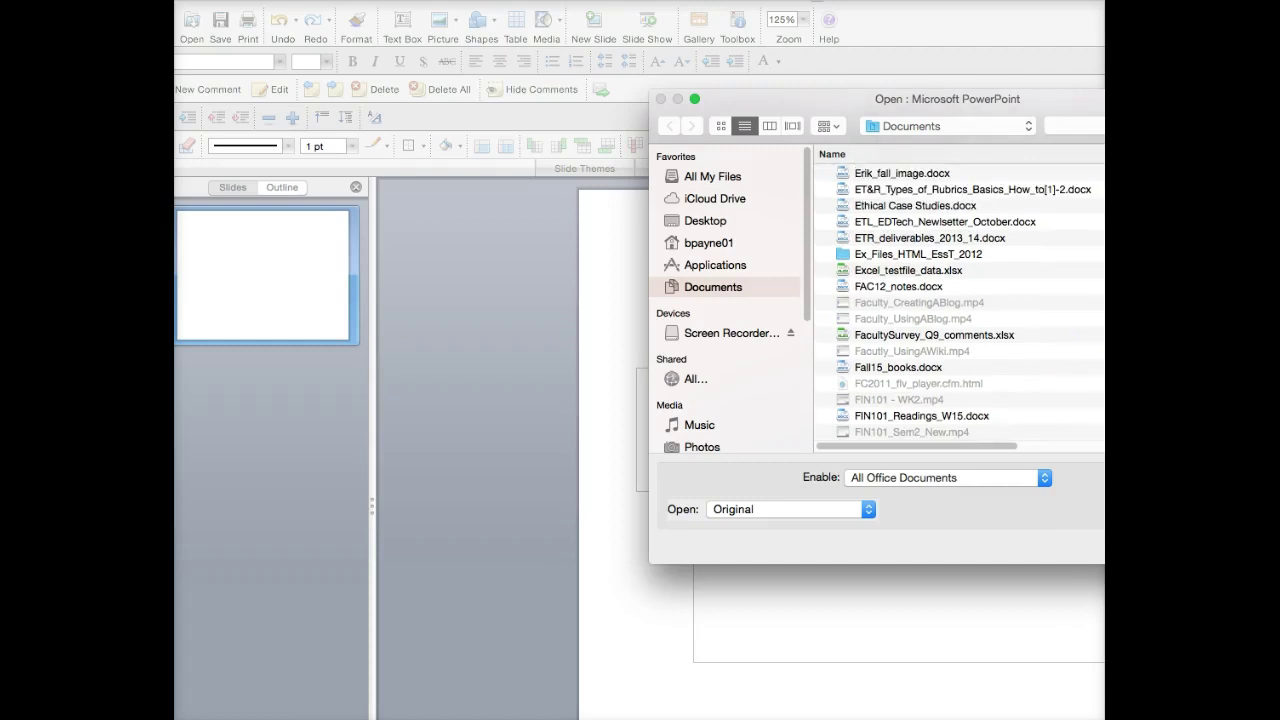
scroll(960, 300, up, 8)
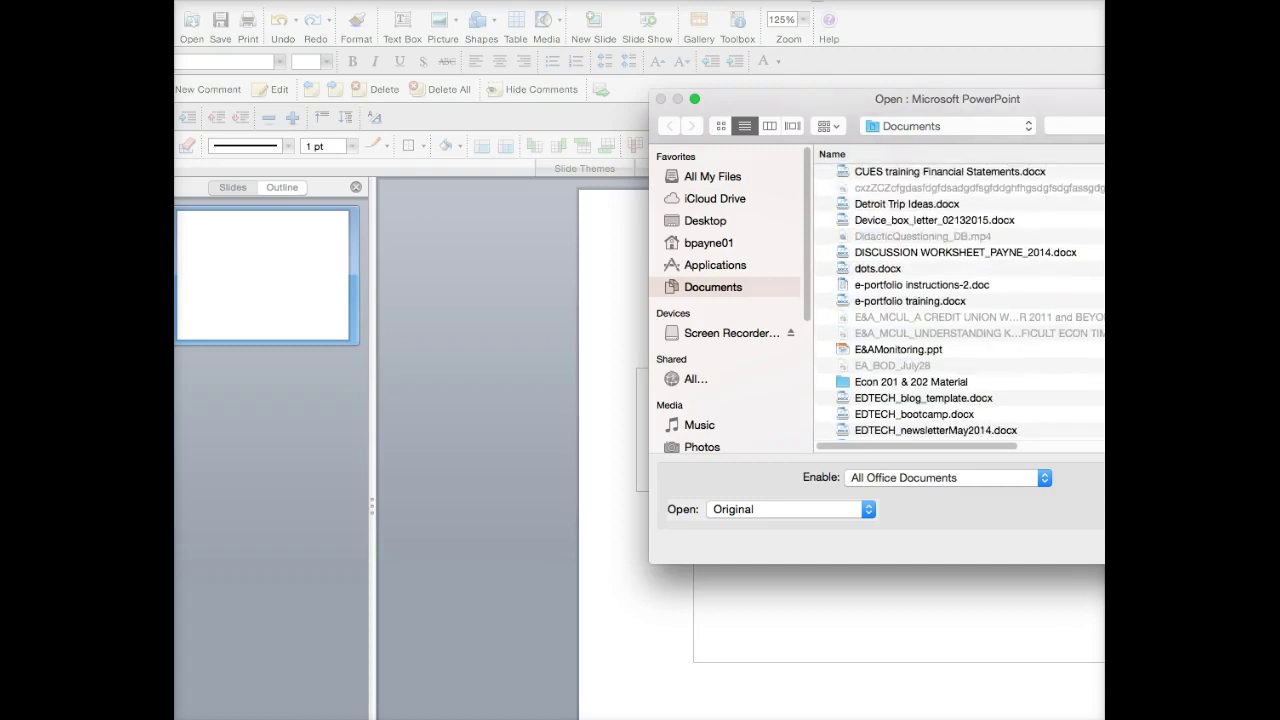
scroll(903, 358, down, 2)
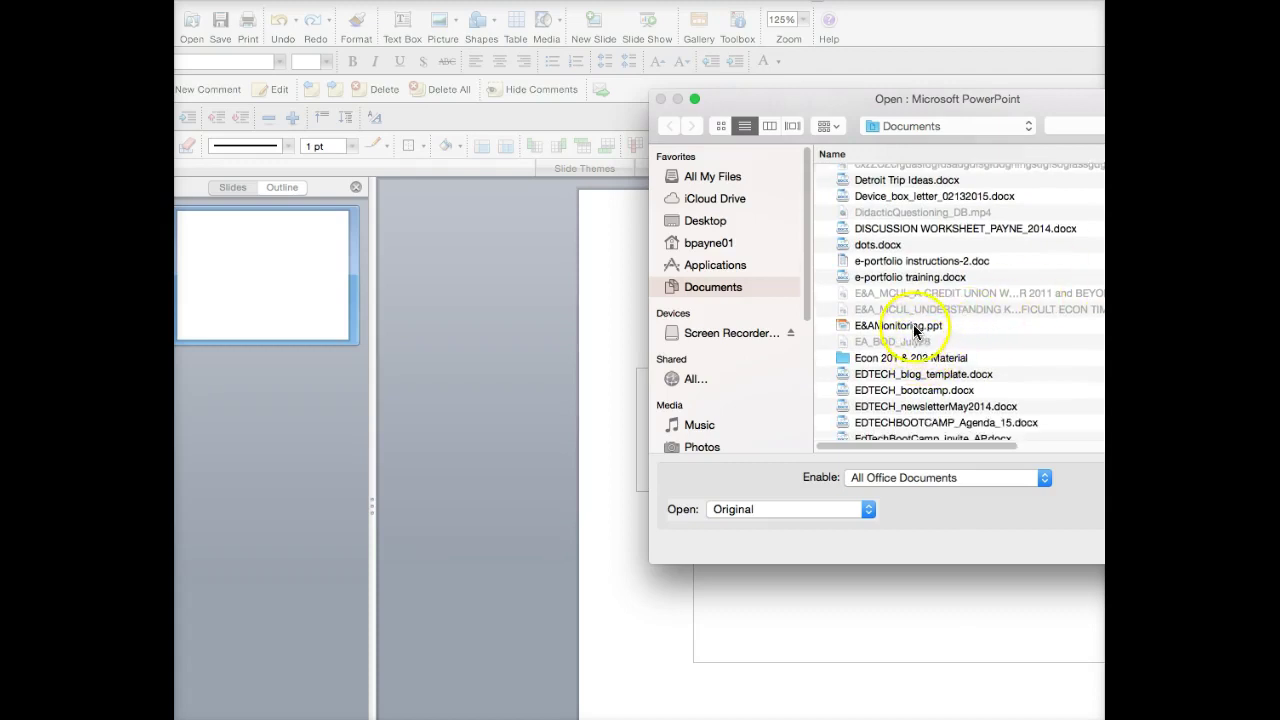
click(913, 328)
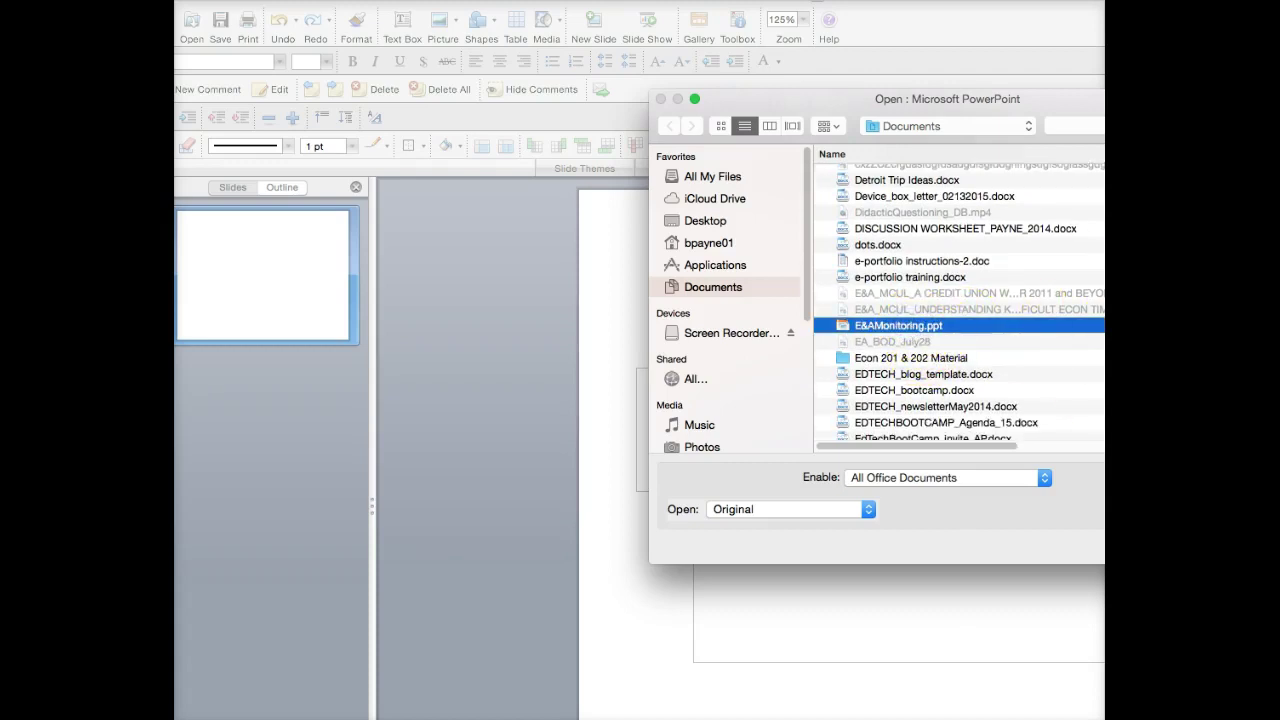
key(Return)
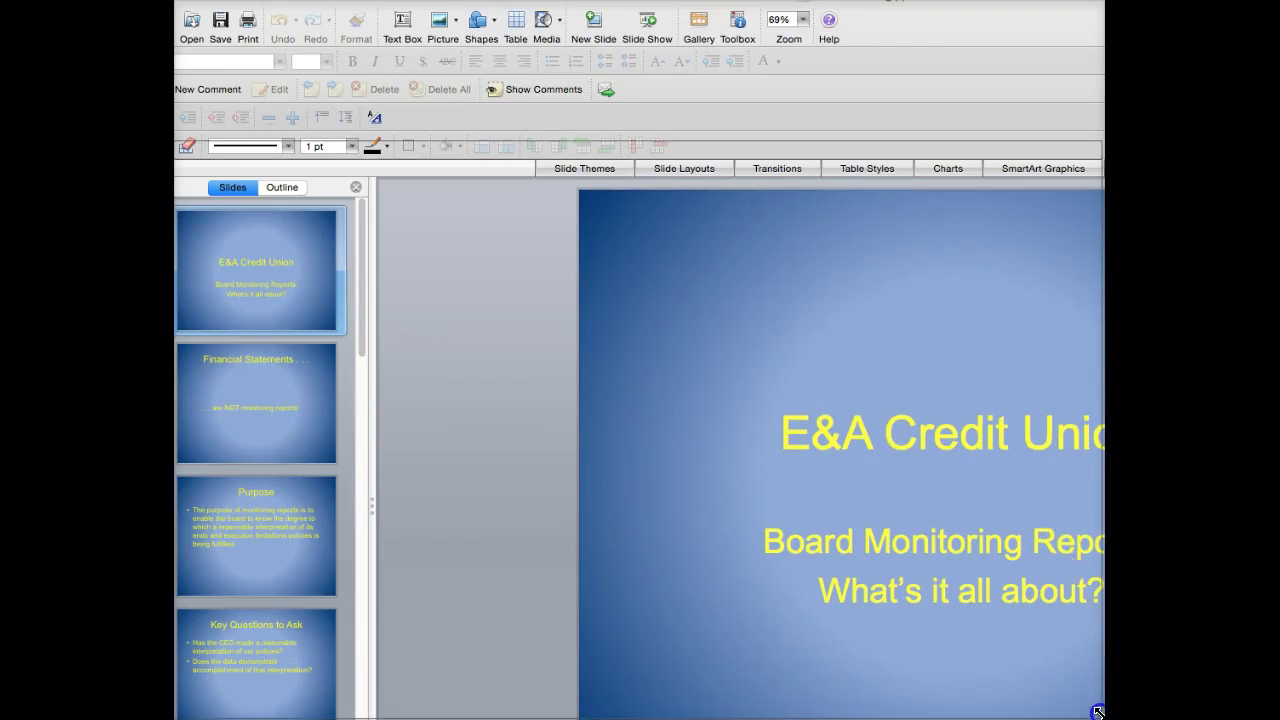
Step: Resize the presentation window so the whole slide fits within the visible screen area
drag(1097, 712, 1100, 716)
click(366, 186)
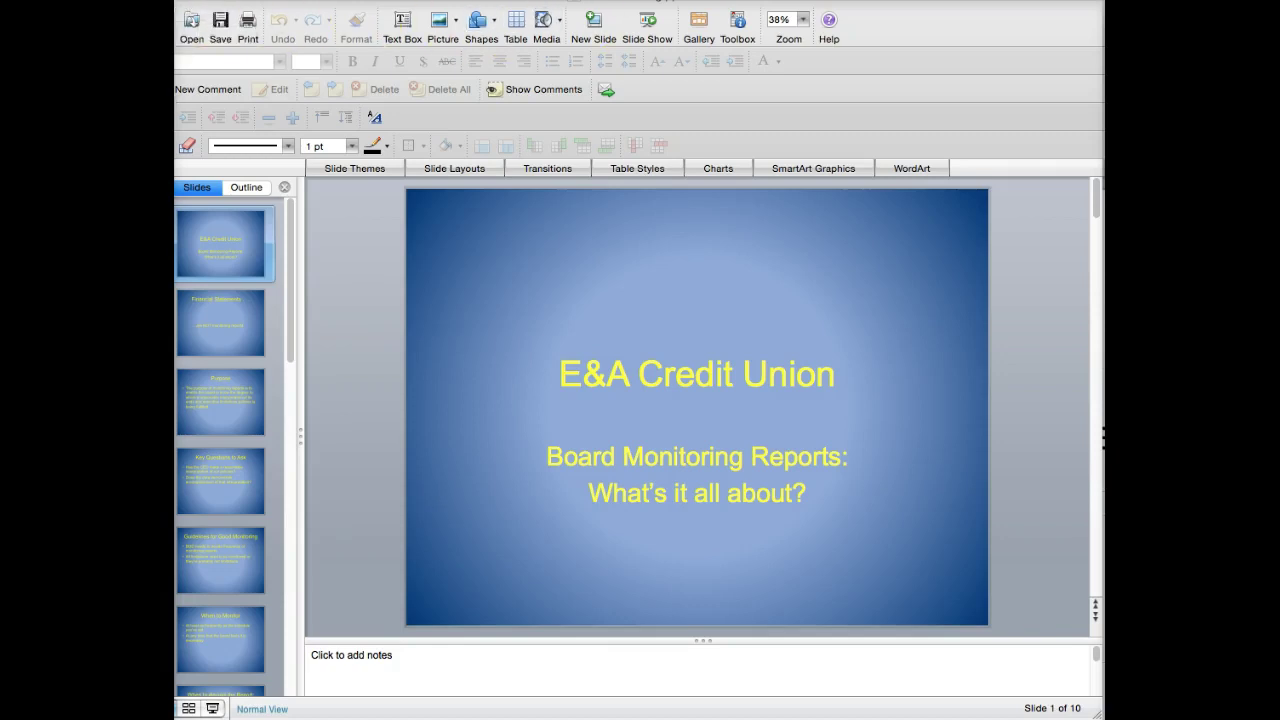
Step: Export every slide of the presentation as JPEG images to Documents under the name E&AMonitoring
click(262, 2)
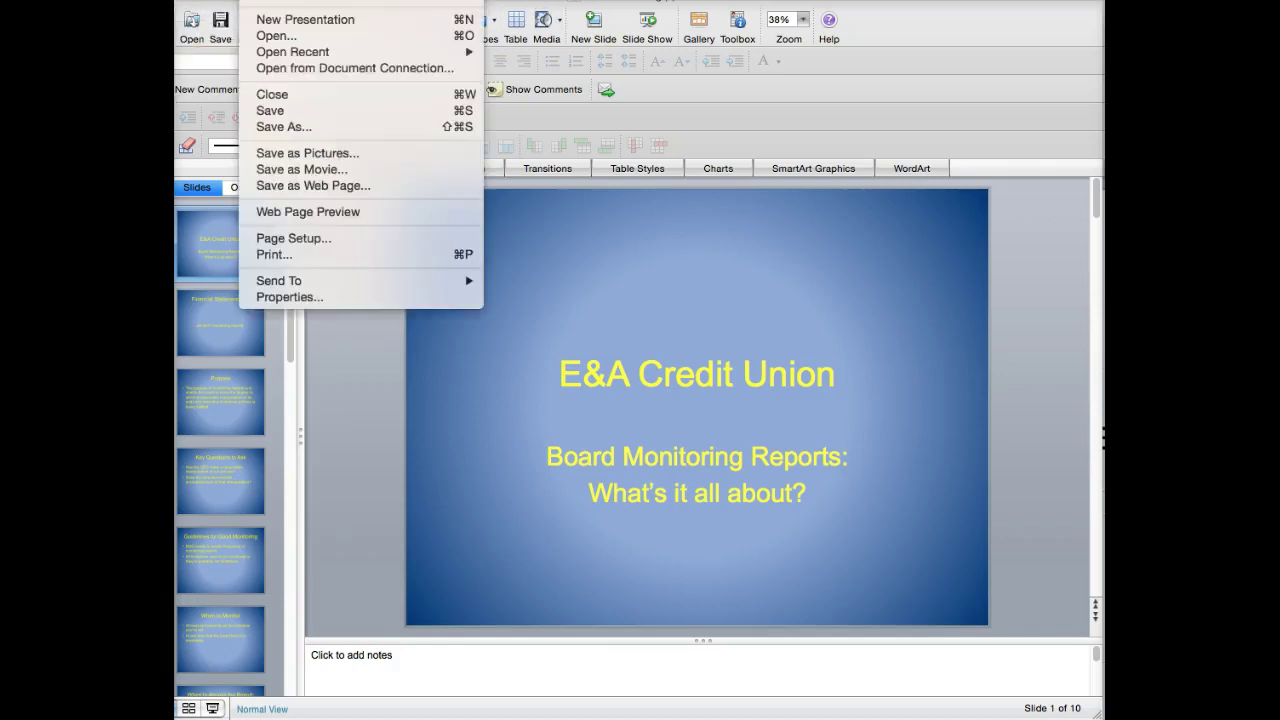
click(279, 127)
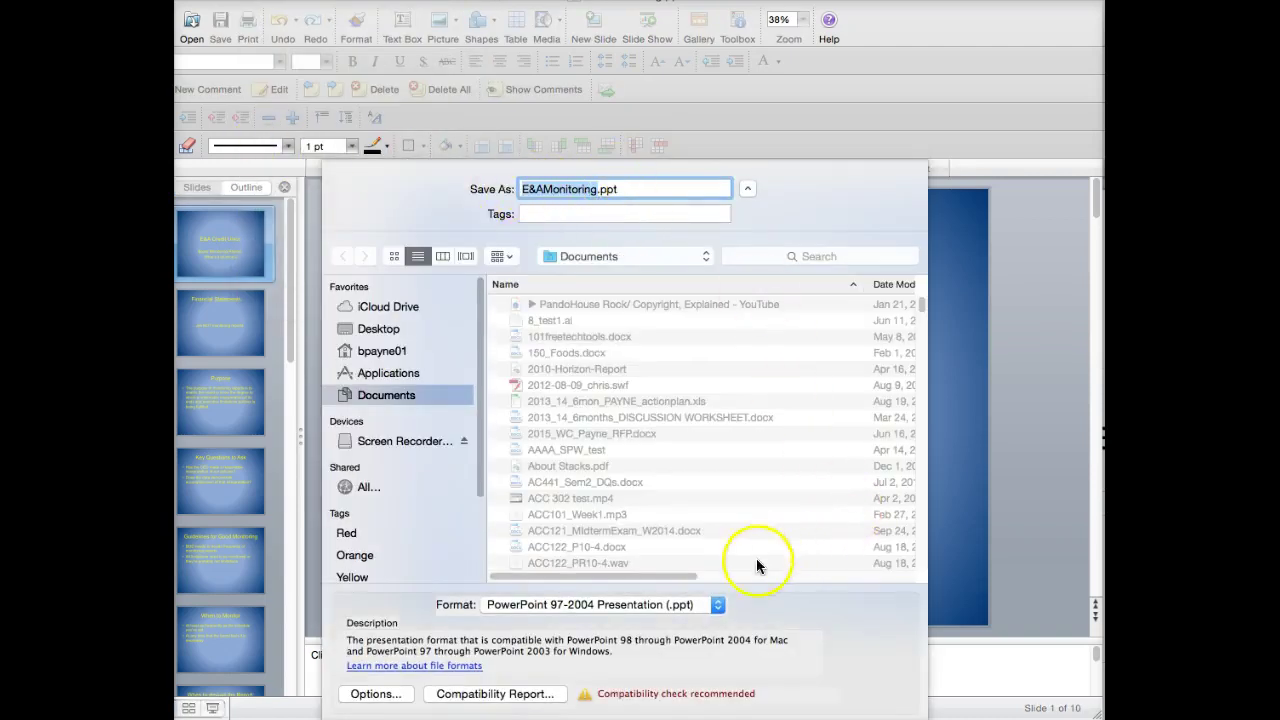
click(719, 605)
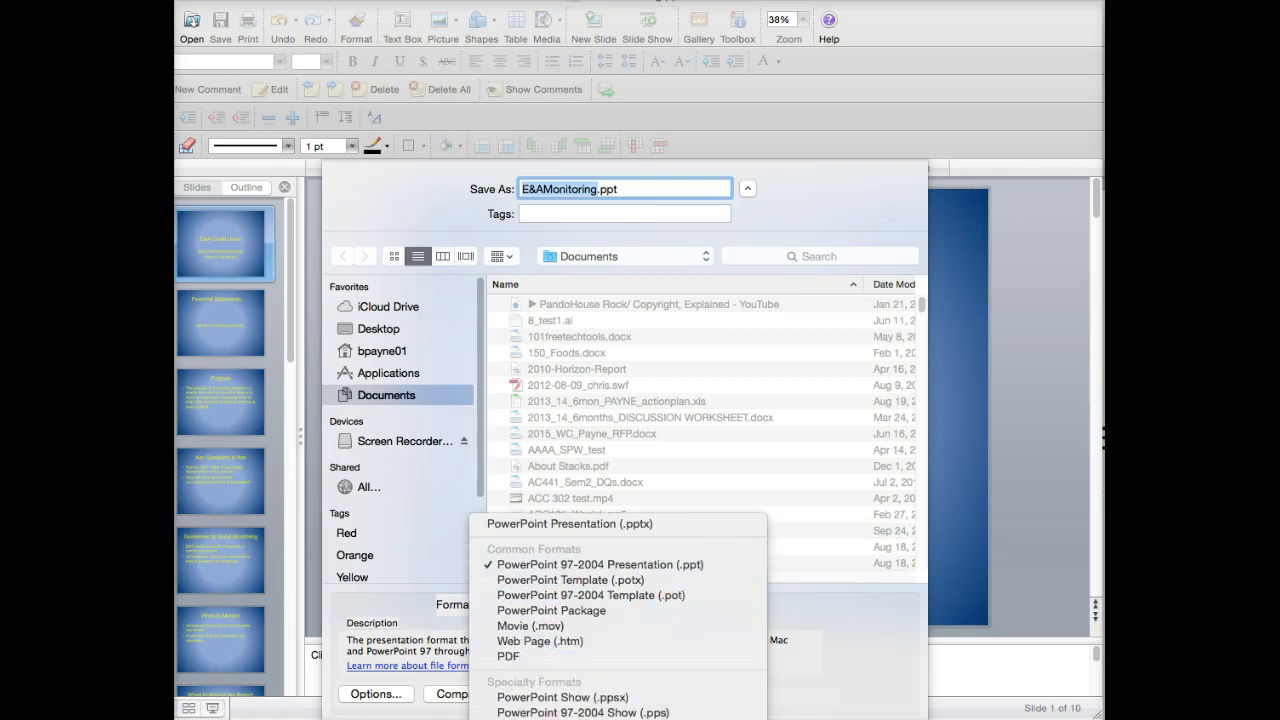
click(520, 716)
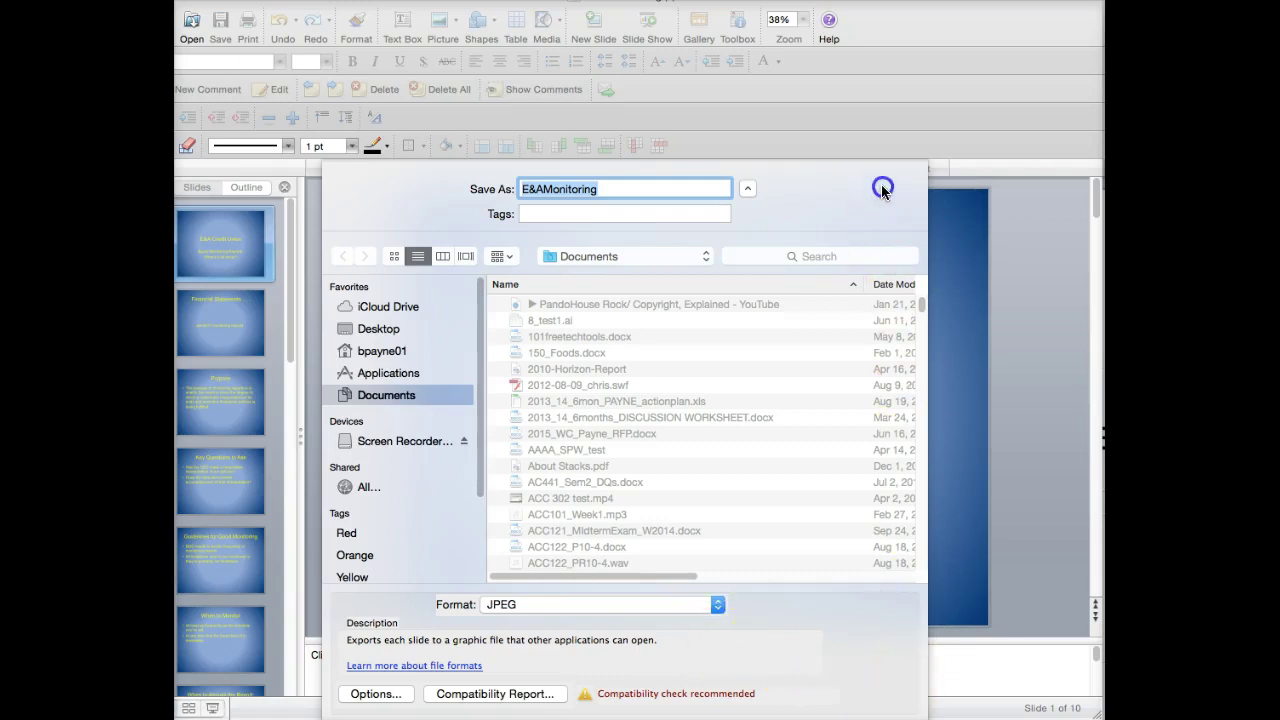
key(Return)
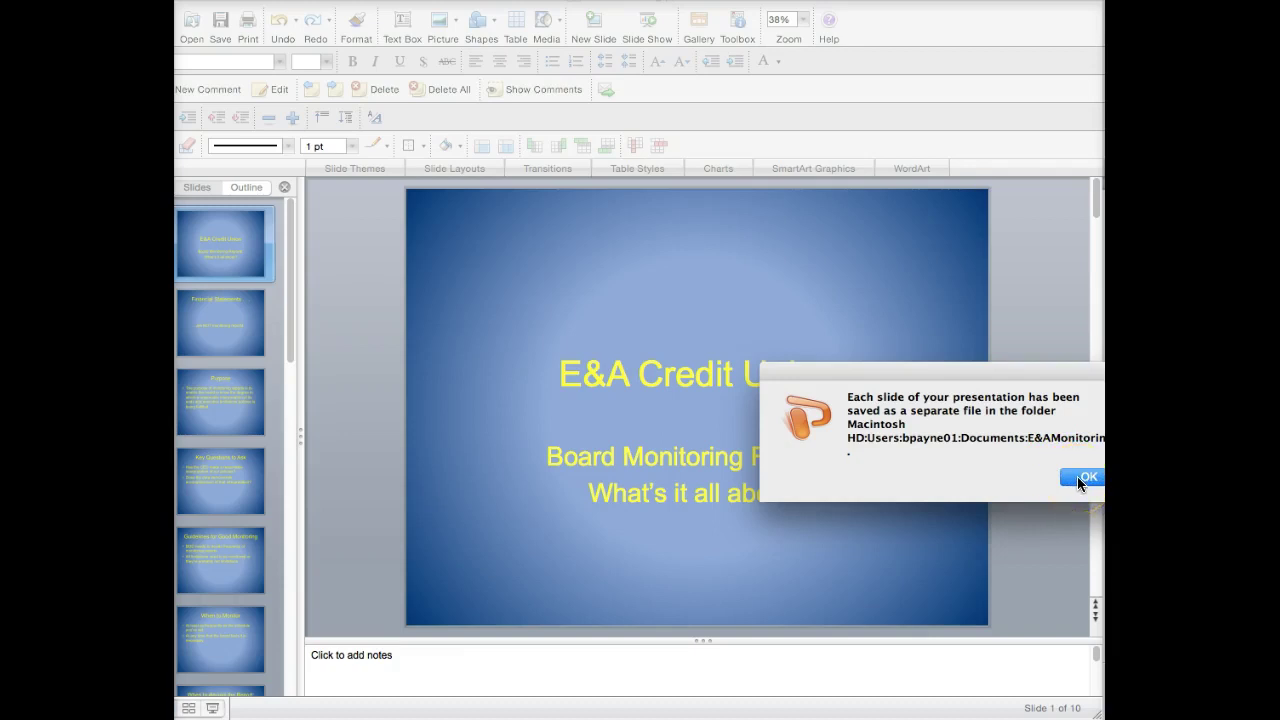
Step: Close PowerPoint's export notice, switch back to VoiceThread in the browser and browse the computer's Documents for the E&AMonitoring folder
click(1084, 478)
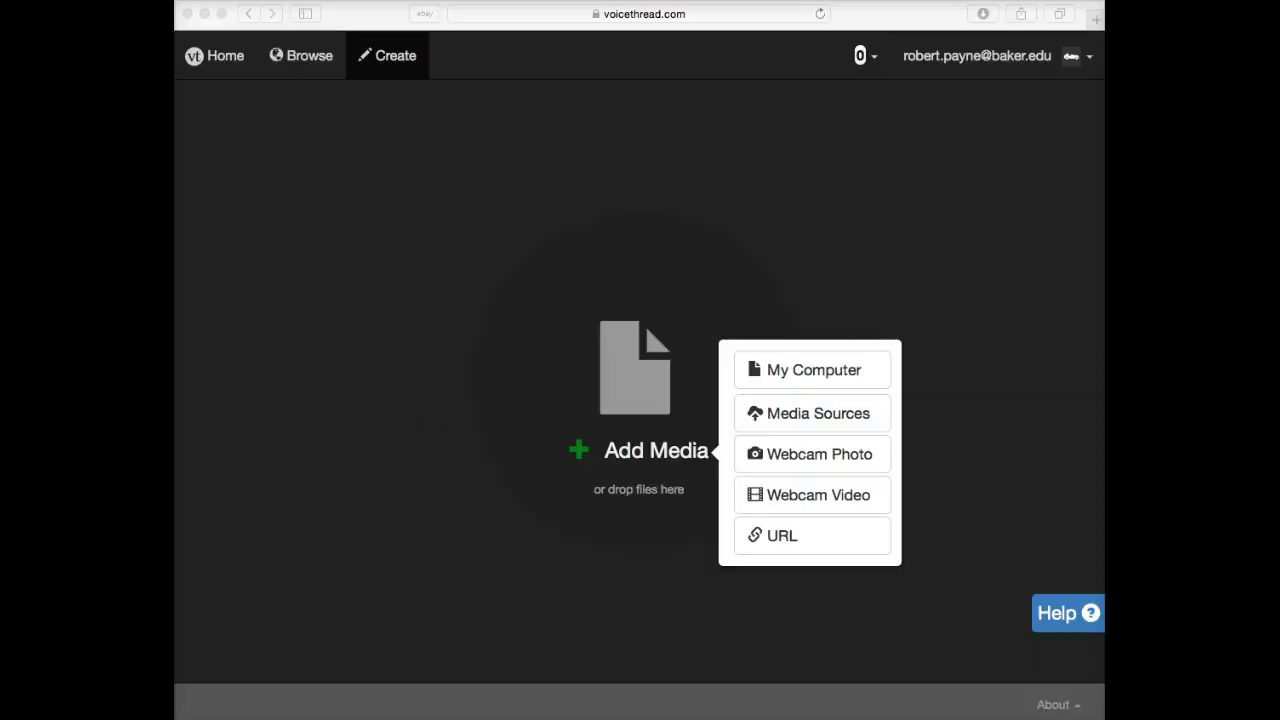
click(806, 371)
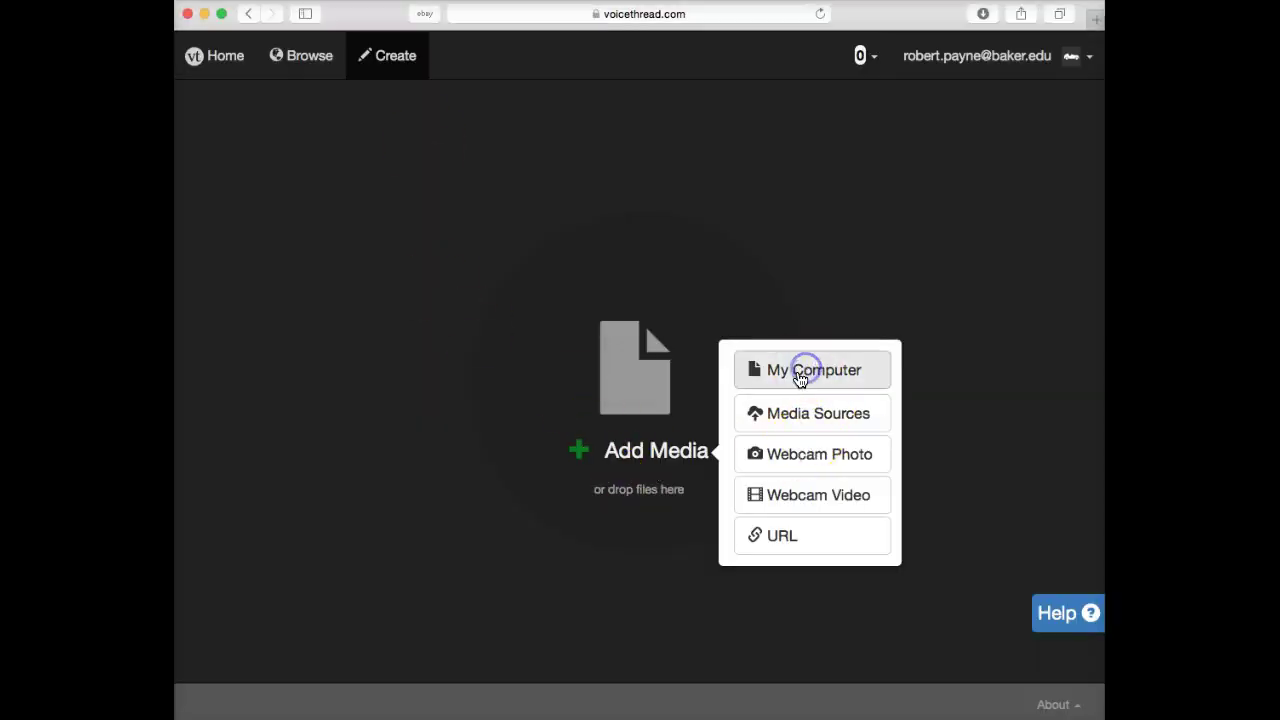
scroll(800, 380, up, 15)
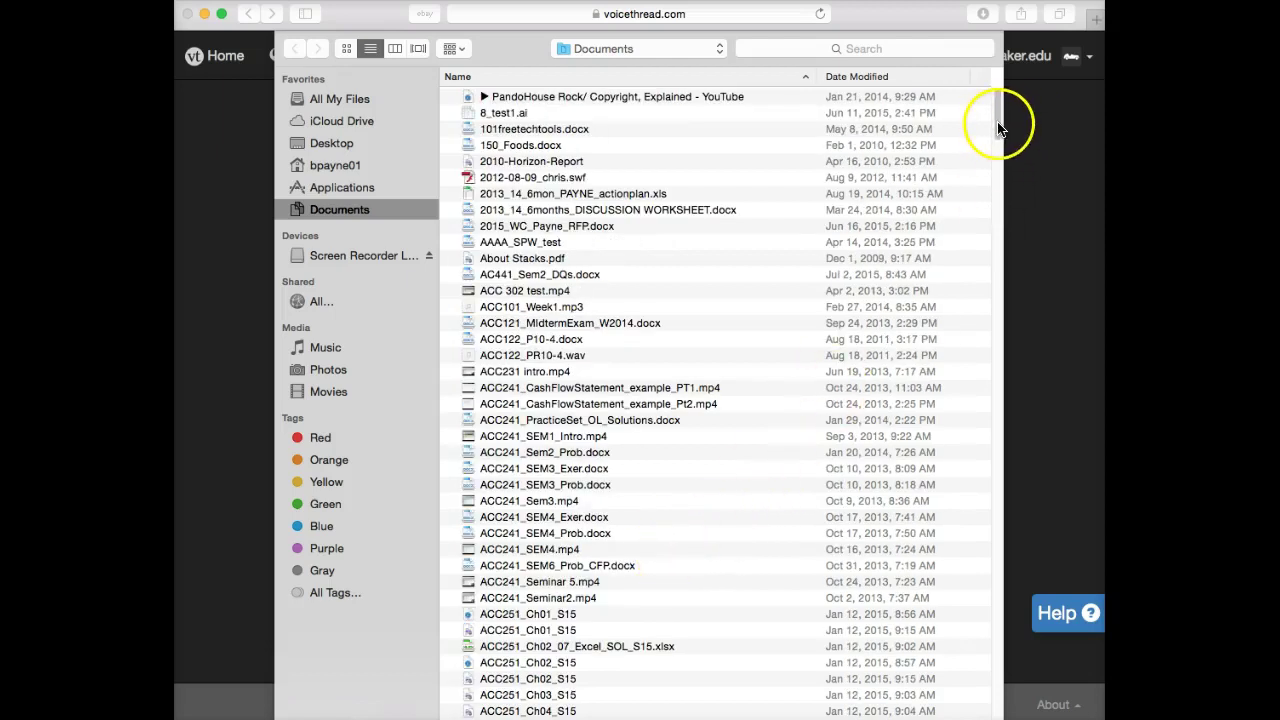
click(998, 164)
drag(998, 164, 991, 441)
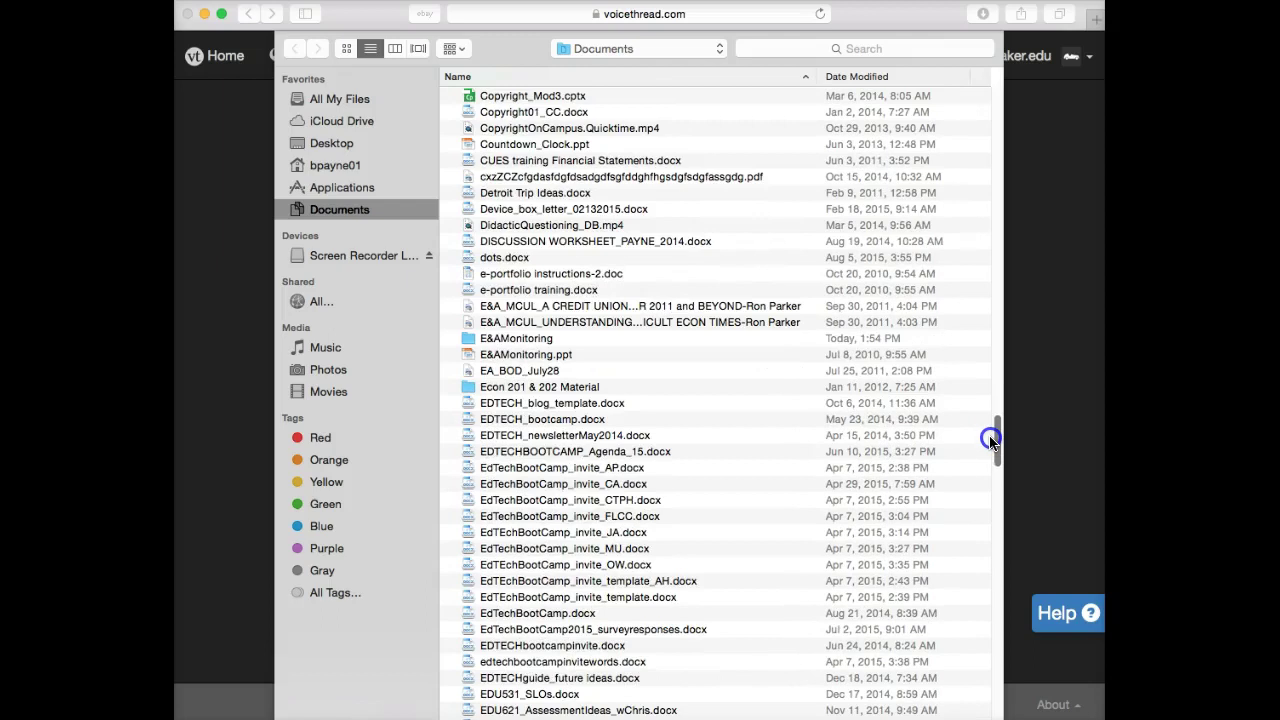
drag(991, 441, 991, 441)
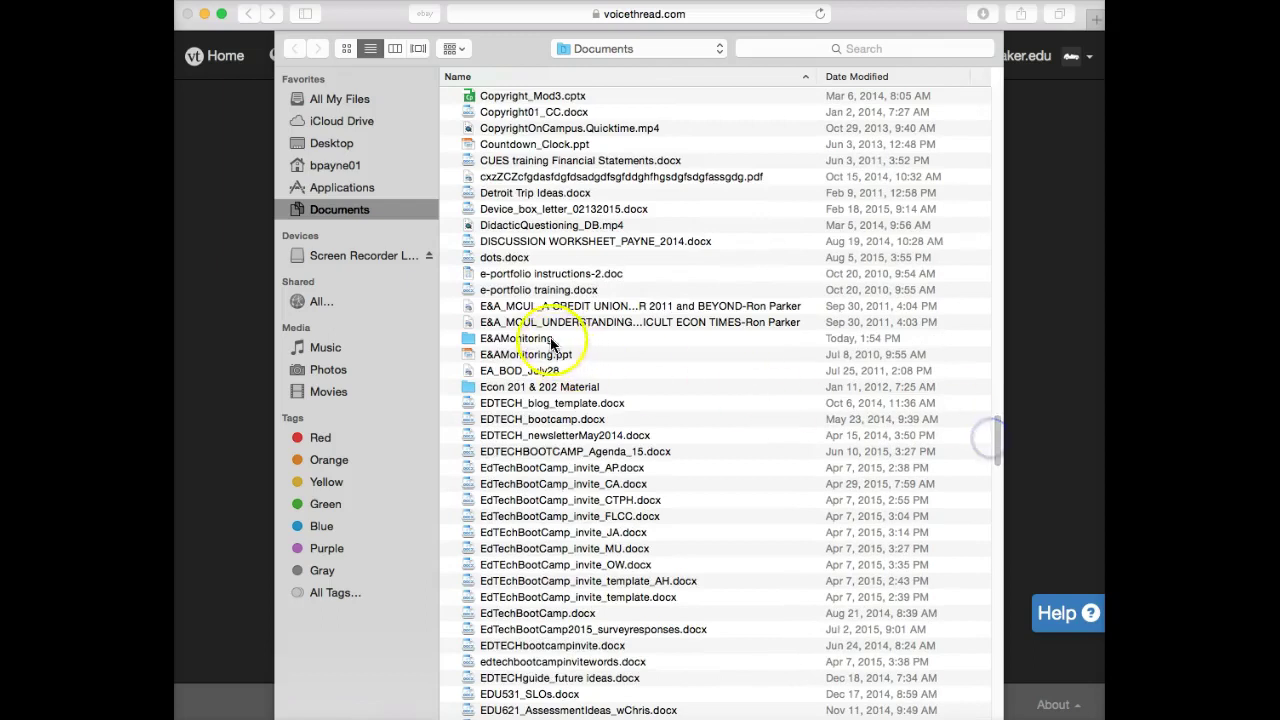
double_click(470, 338)
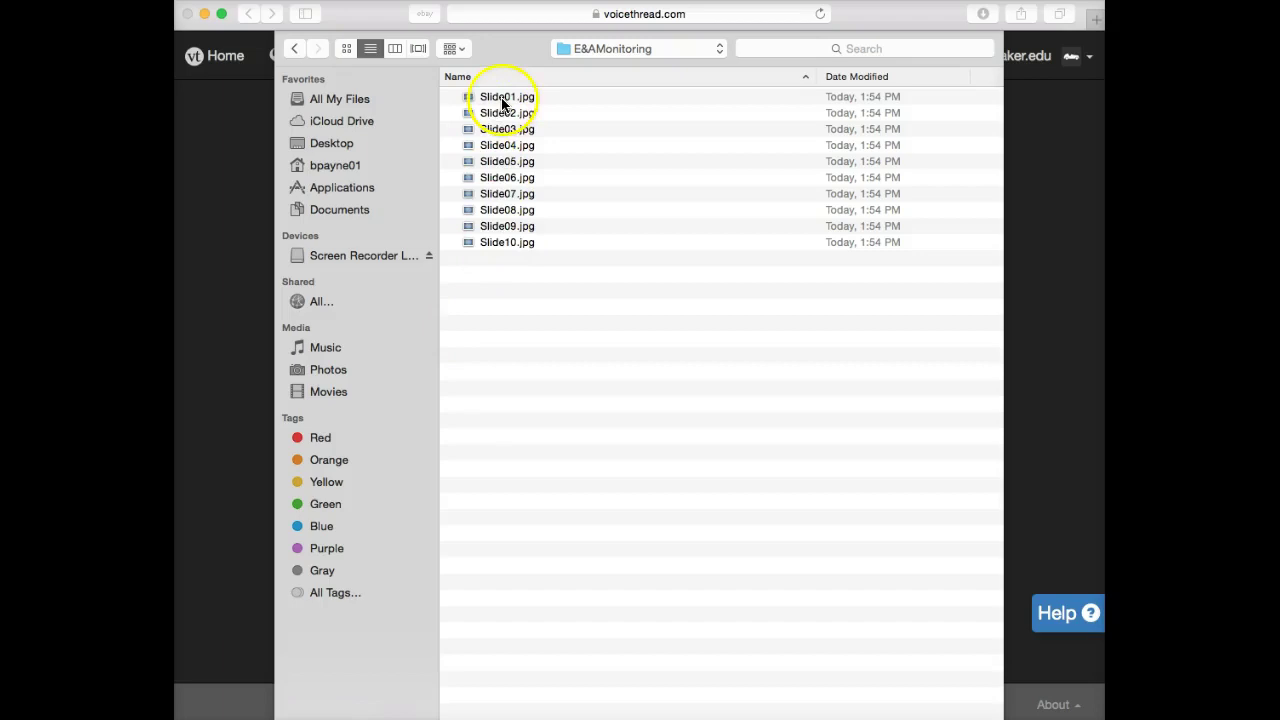
Step: Upload all the slide images from Slide01.jpg through Slide10.jpg to the new VoiceThread
click(501, 98)
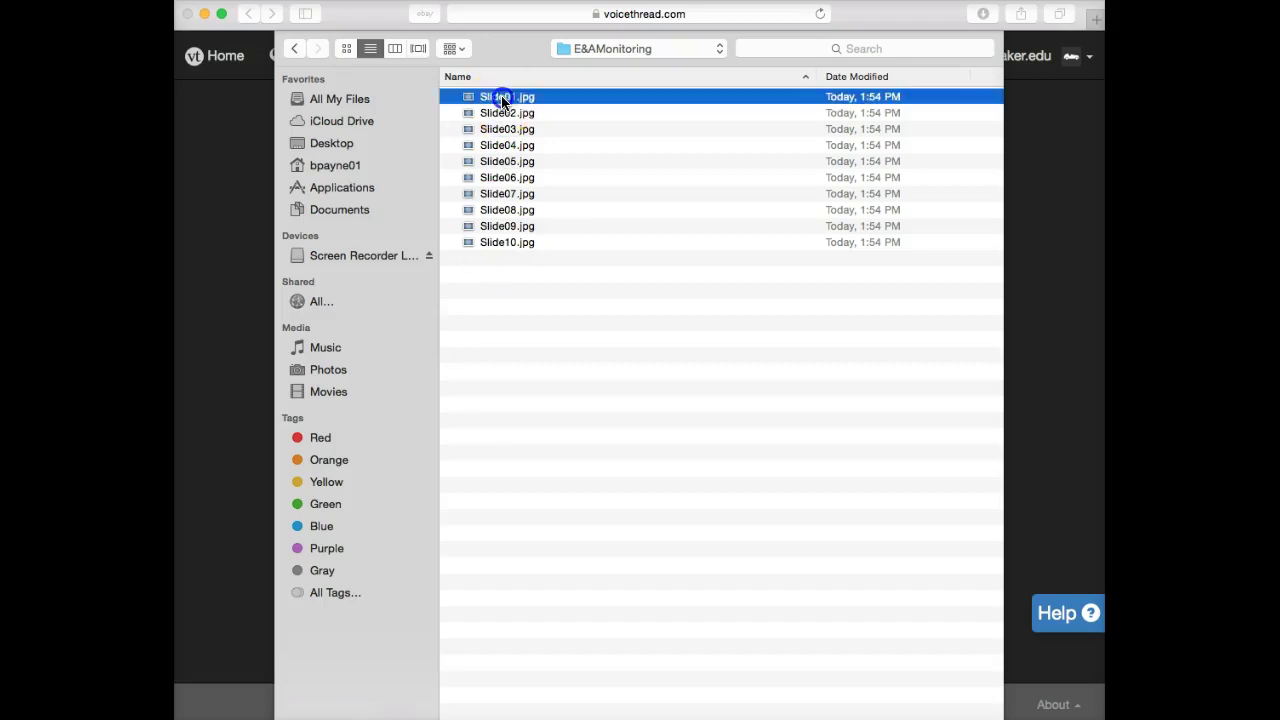
shift+click(508, 243)
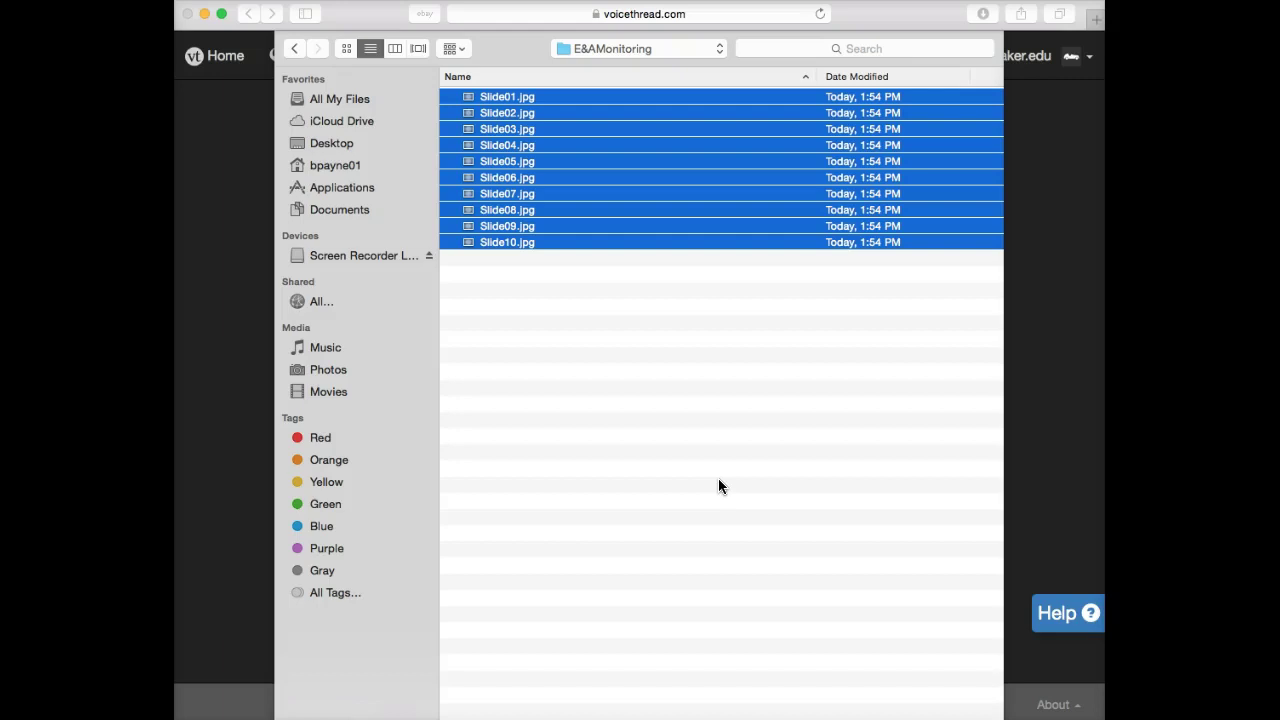
click(765, 506)
key(Return)
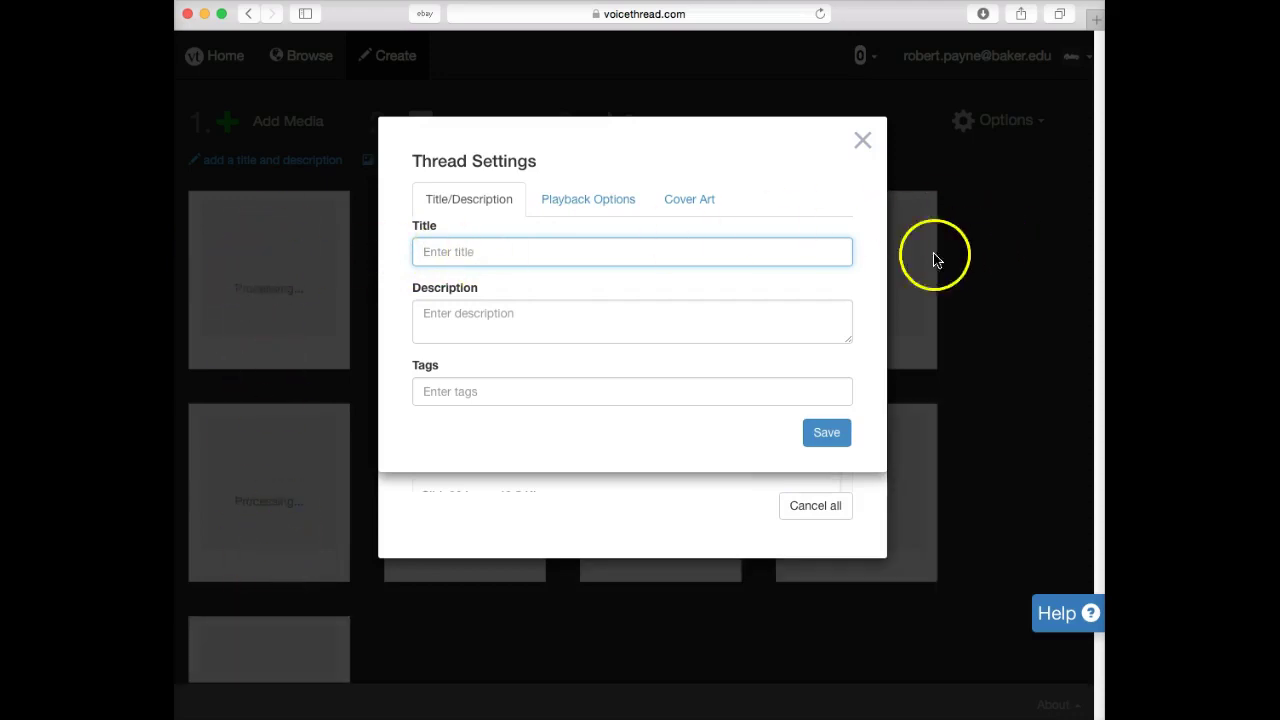
Step: Title the thread "Testing 1", enter "fdasfasdfdsafsdafsdafdsadfsdfs" as its description, and save the thread settings
click(437, 252)
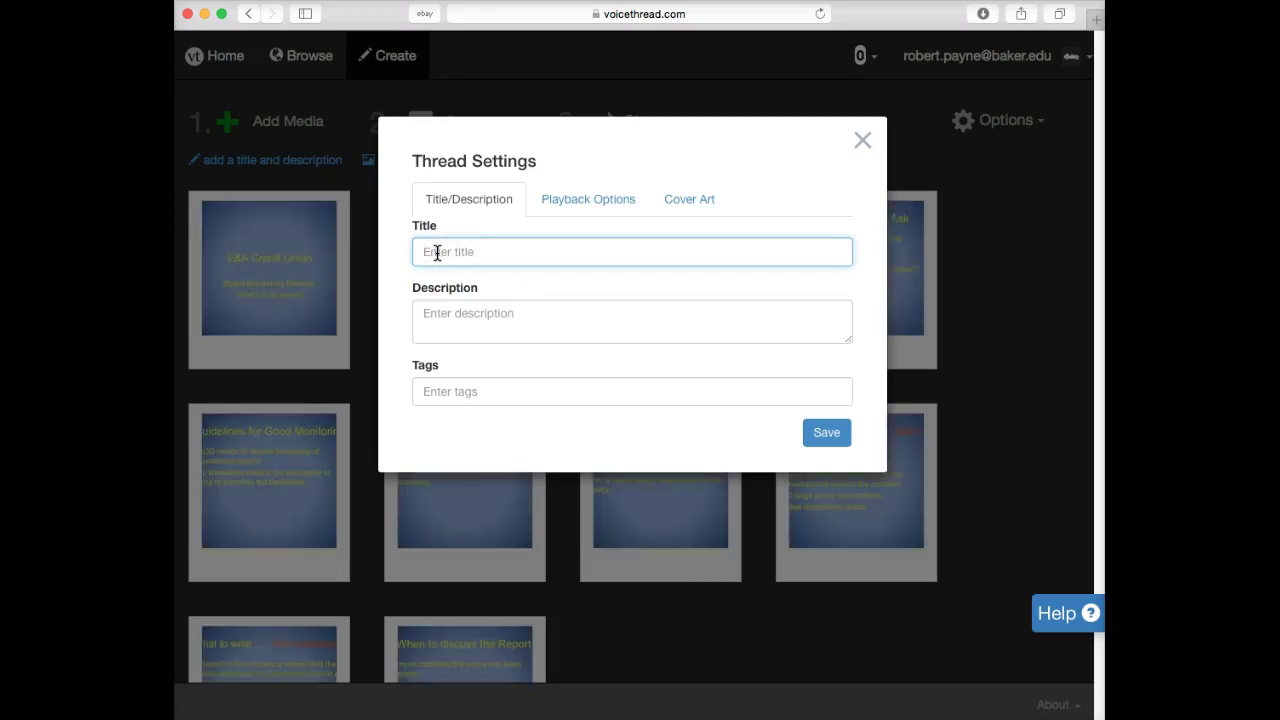
text(Testing 1)
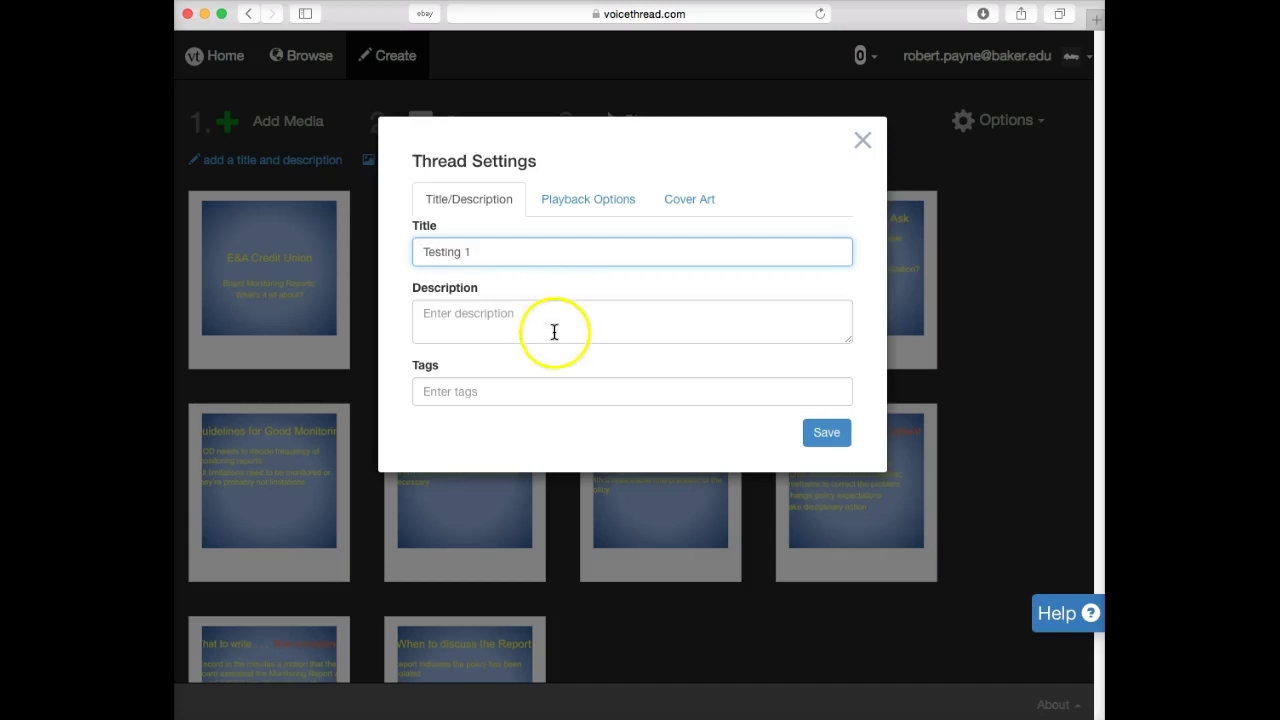
click(477, 320)
text(fdasfasdfdsafsdafsdafdsadfsdfs)
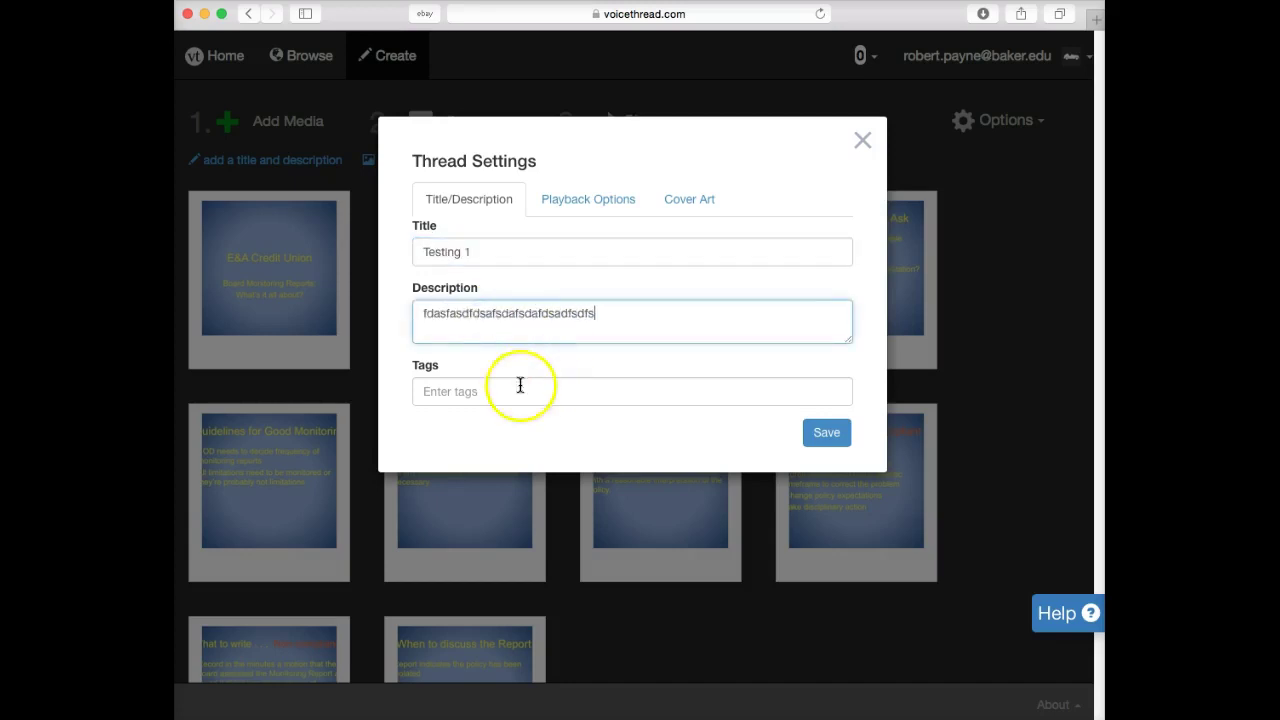
click(828, 436)
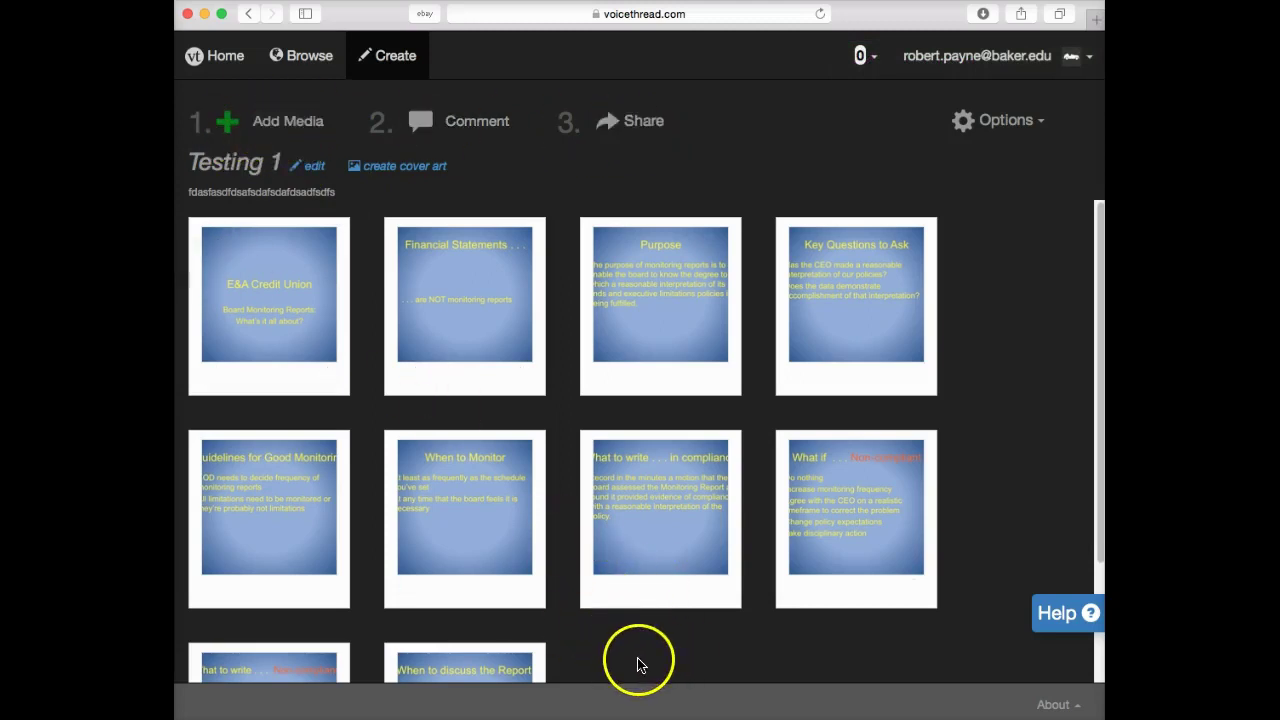
Step: Select the E&A Credit Union title slide and open the thread in the commenting view
scroll(628, 668, down, 1)
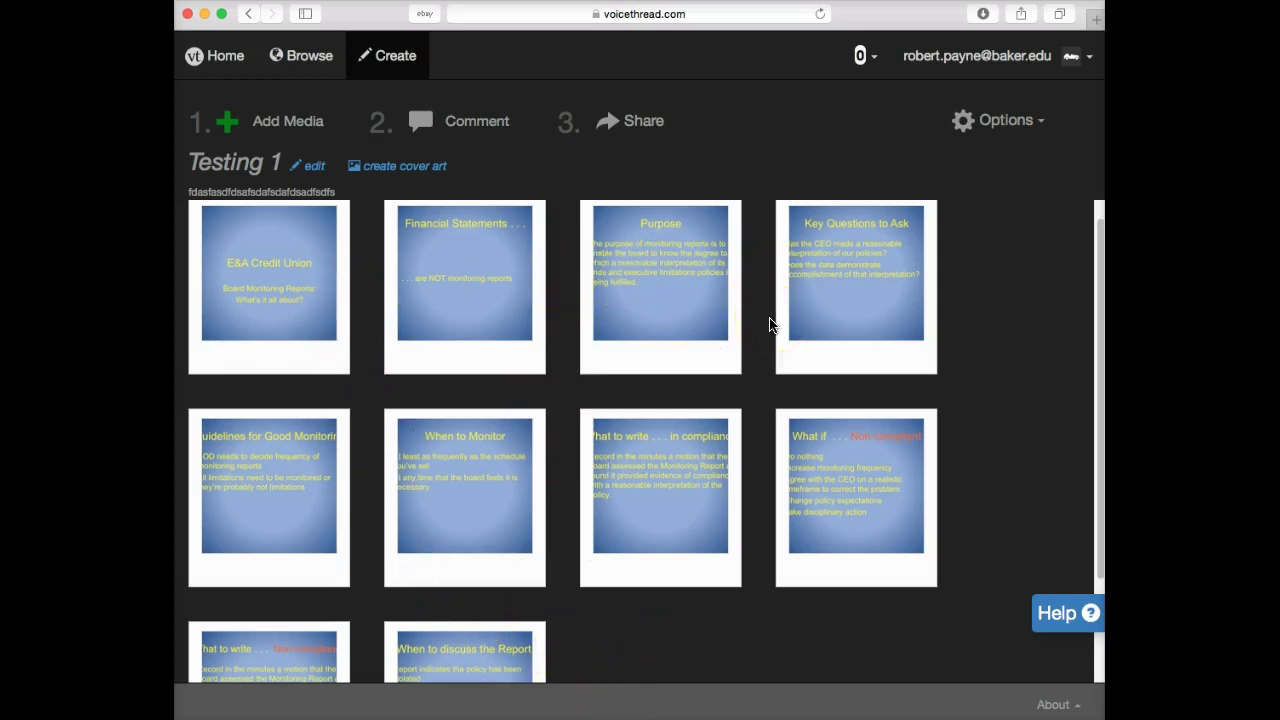
mouse_move(603, 360)
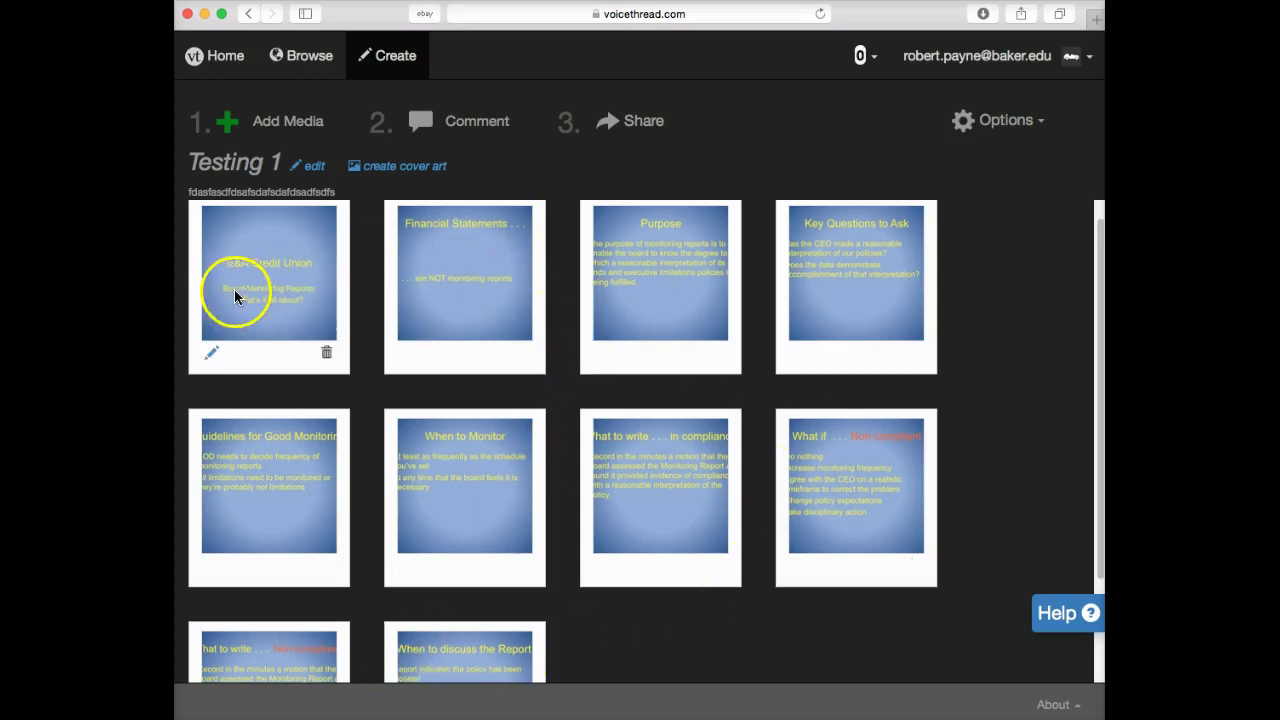
click(257, 322)
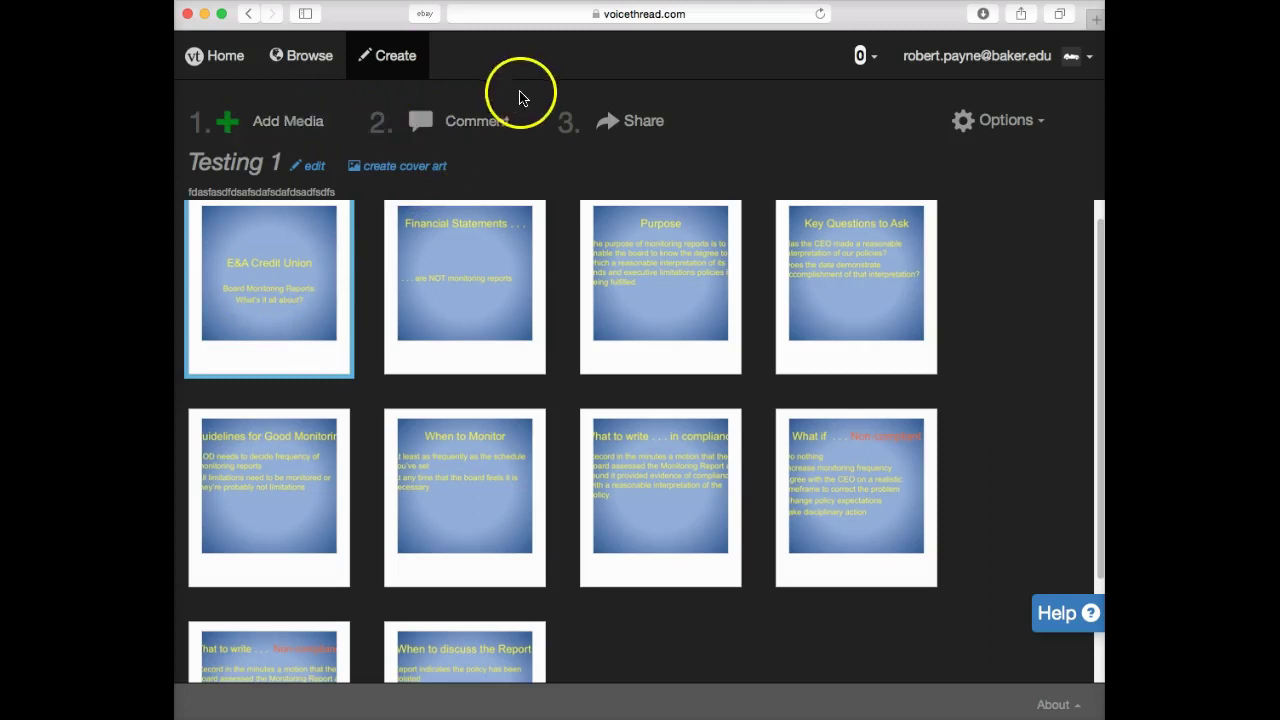
click(465, 126)
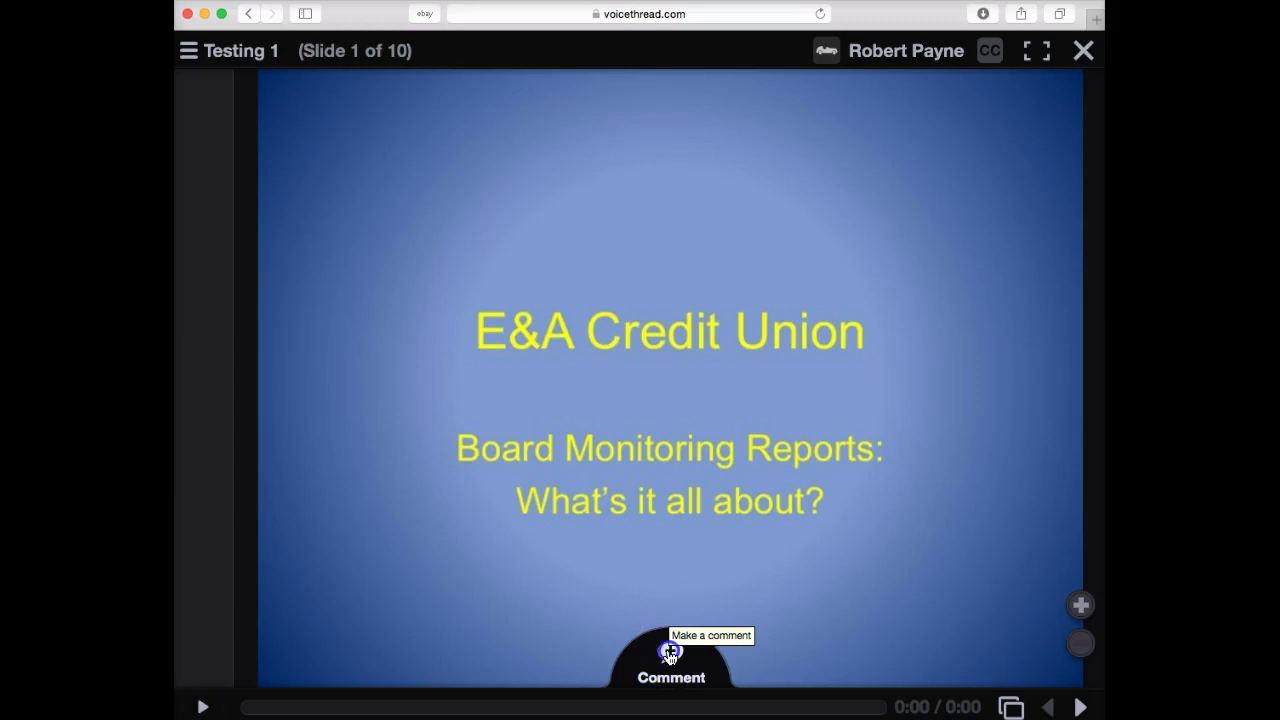
Step: Display the comment types for the first slide and examine the text, phone and microphone options
click(670, 653)
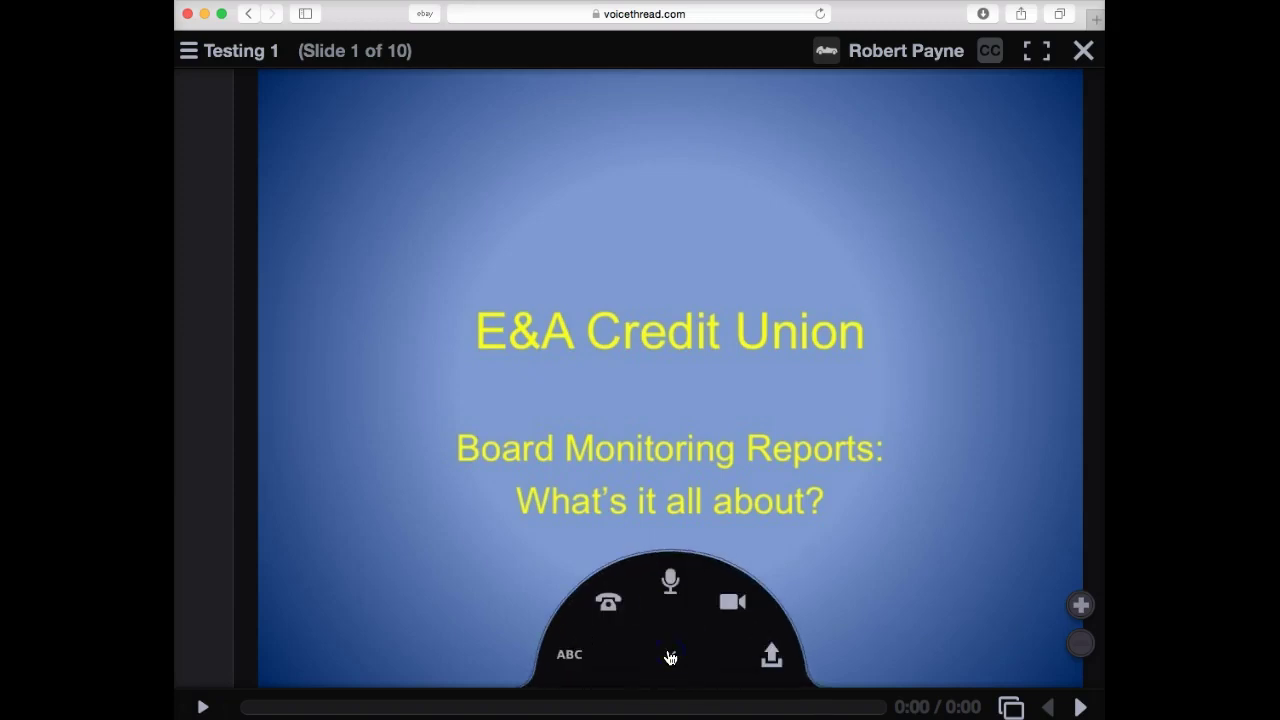
click(580, 656)
click(584, 656)
click(610, 608)
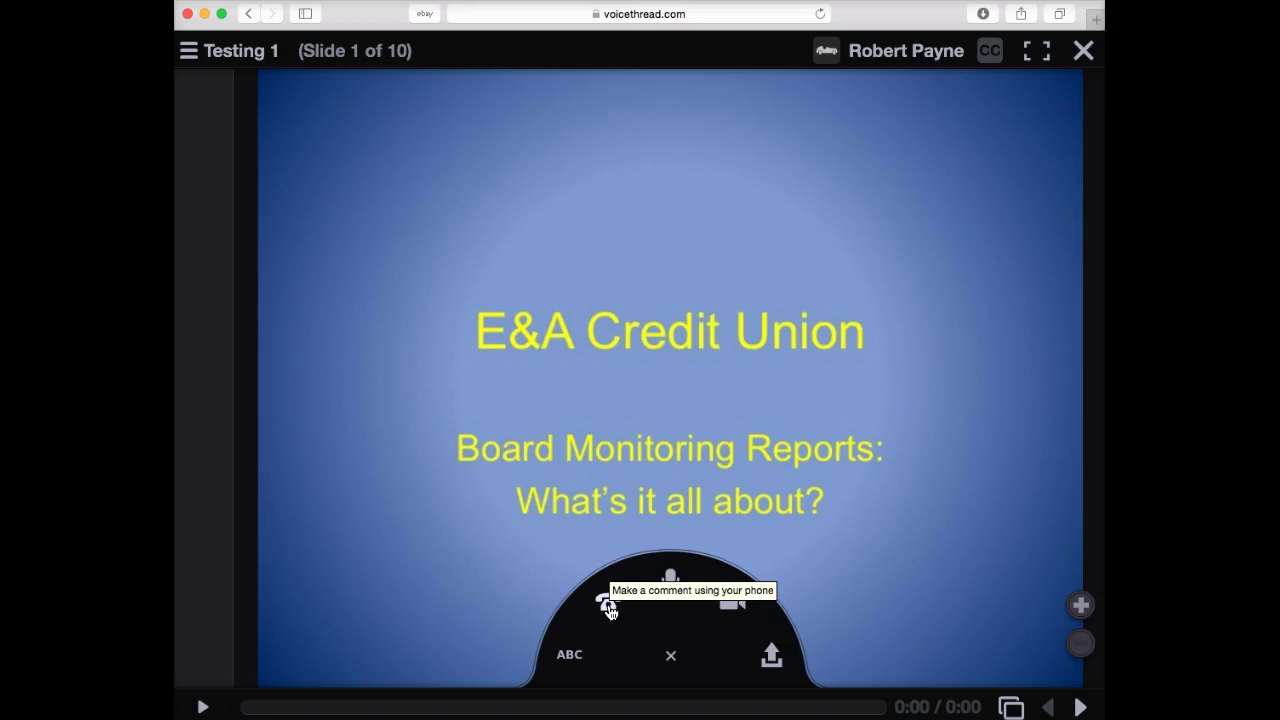
click(609, 602)
click(671, 580)
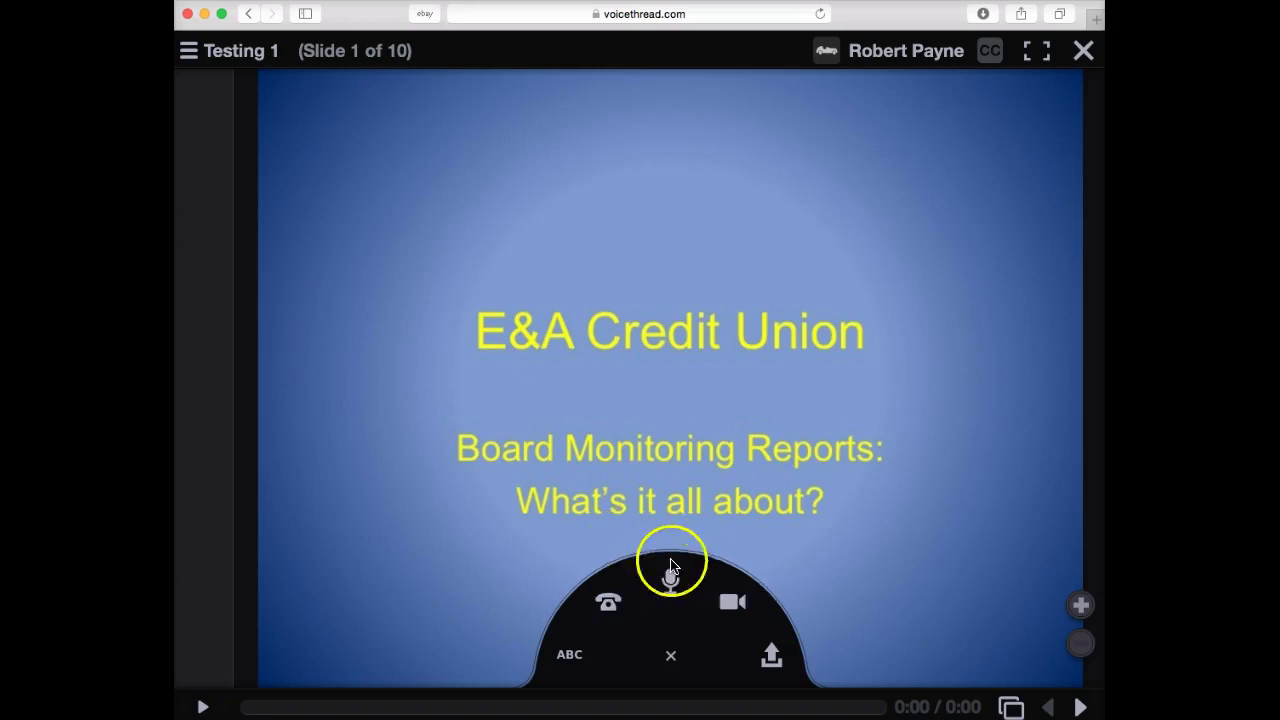